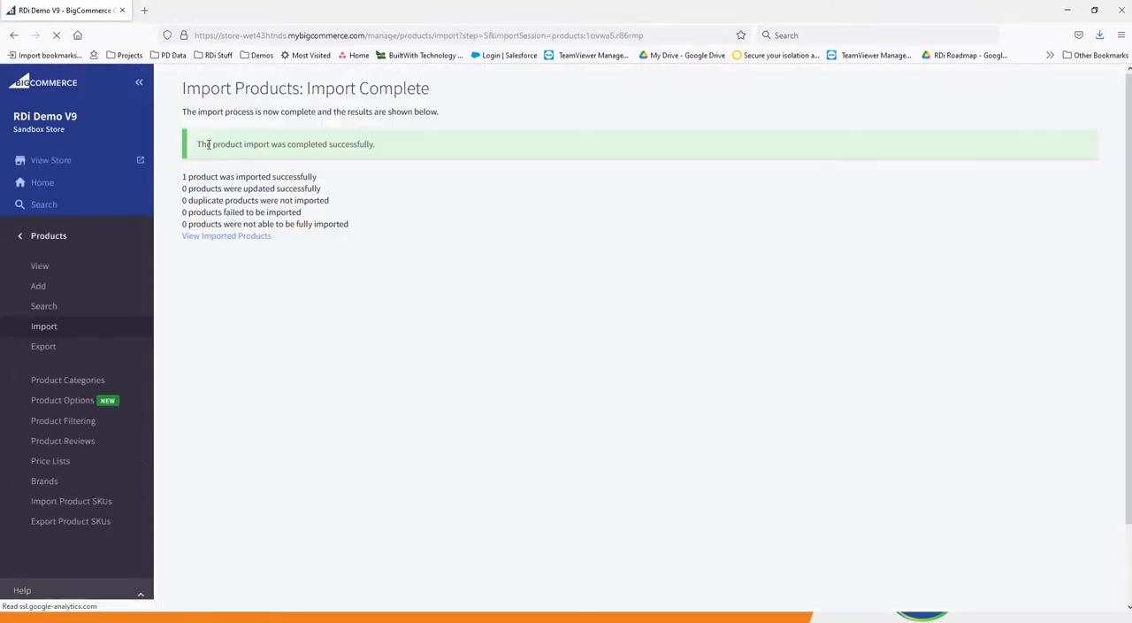
# Open the imported Mens Wingtip Dress Shoes product for editing and copy its SKU, AP415048.
pyautogui.click(227, 236)
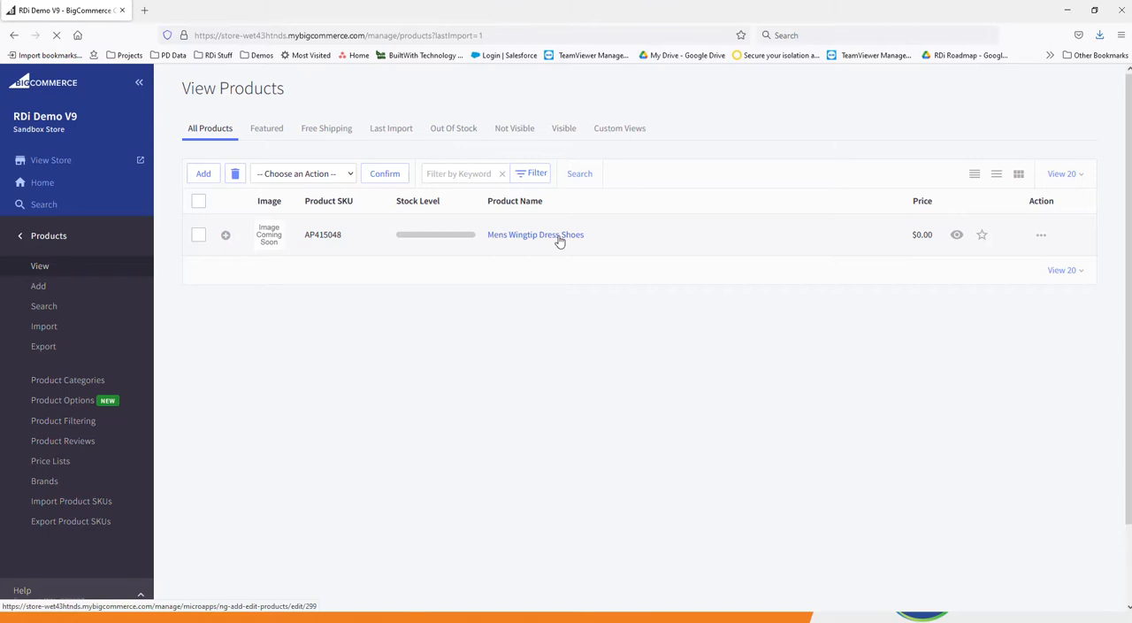
pyautogui.click(558, 241)
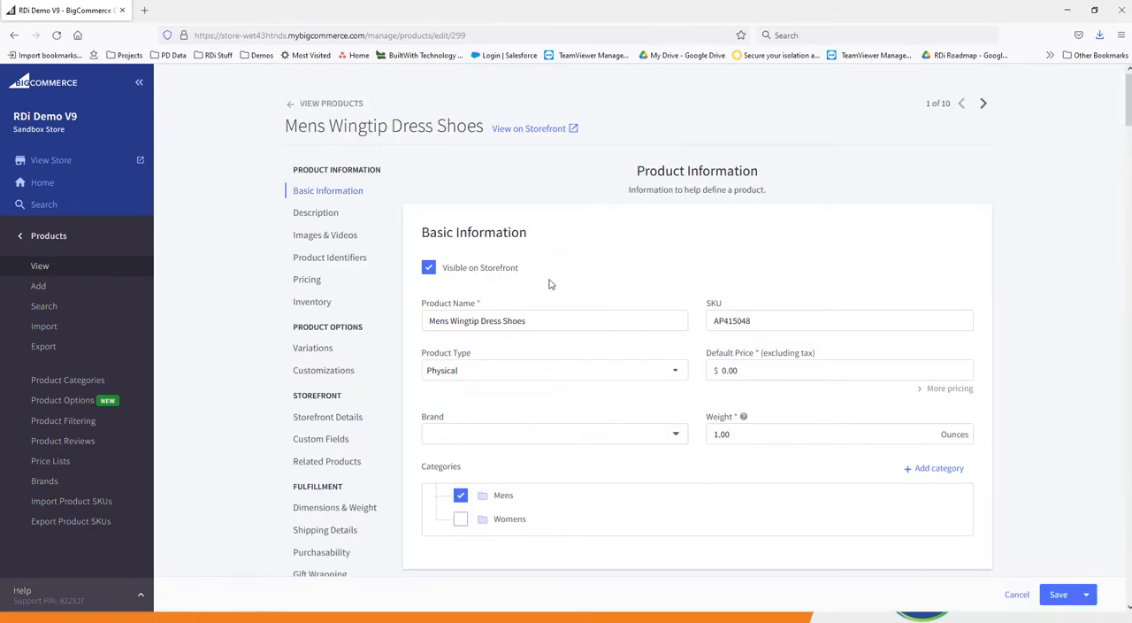
pyautogui.scroll(-5, 549, 284)
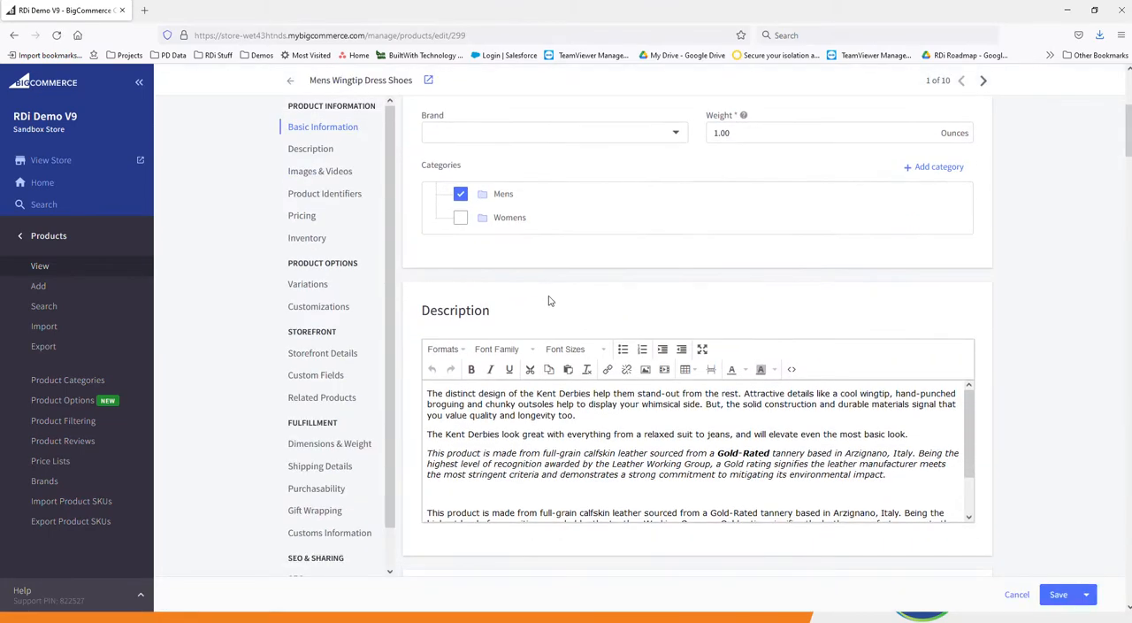
pyautogui.scroll(1, 546, 303)
pyautogui.moveTo(766, 140); pyautogui.dragTo(701, 135)
pyautogui.hotkey('ctrl', 'c')
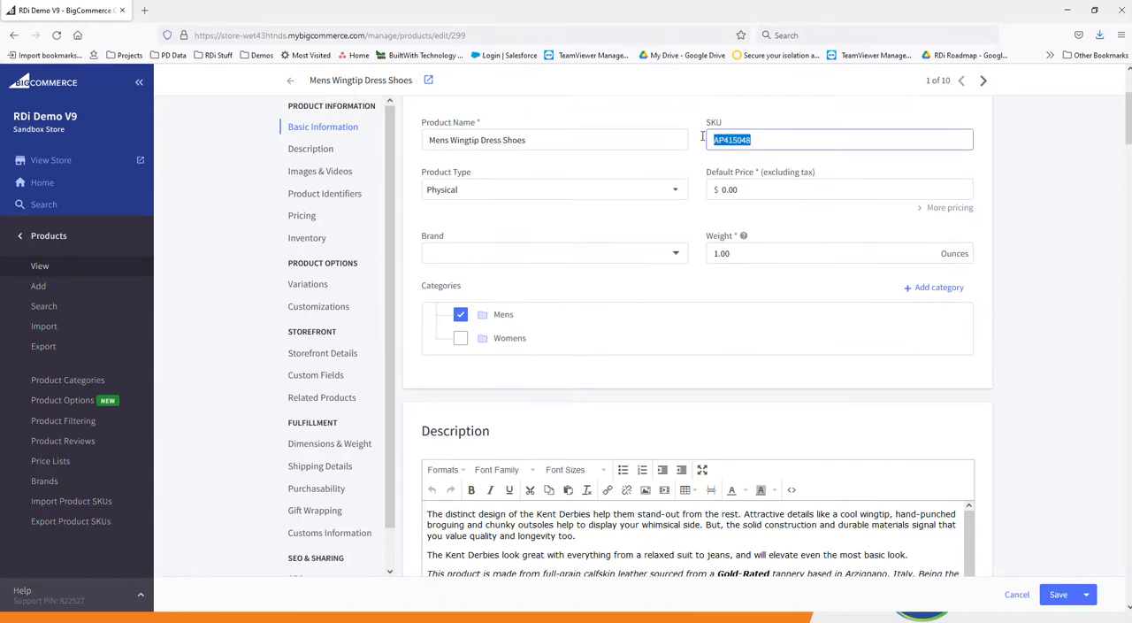
# Upload the Dress Shoes and dress Shoes2 image files to the product.
pyautogui.scroll(-3, 759, 428)
pyautogui.scroll(-5, 682, 375)
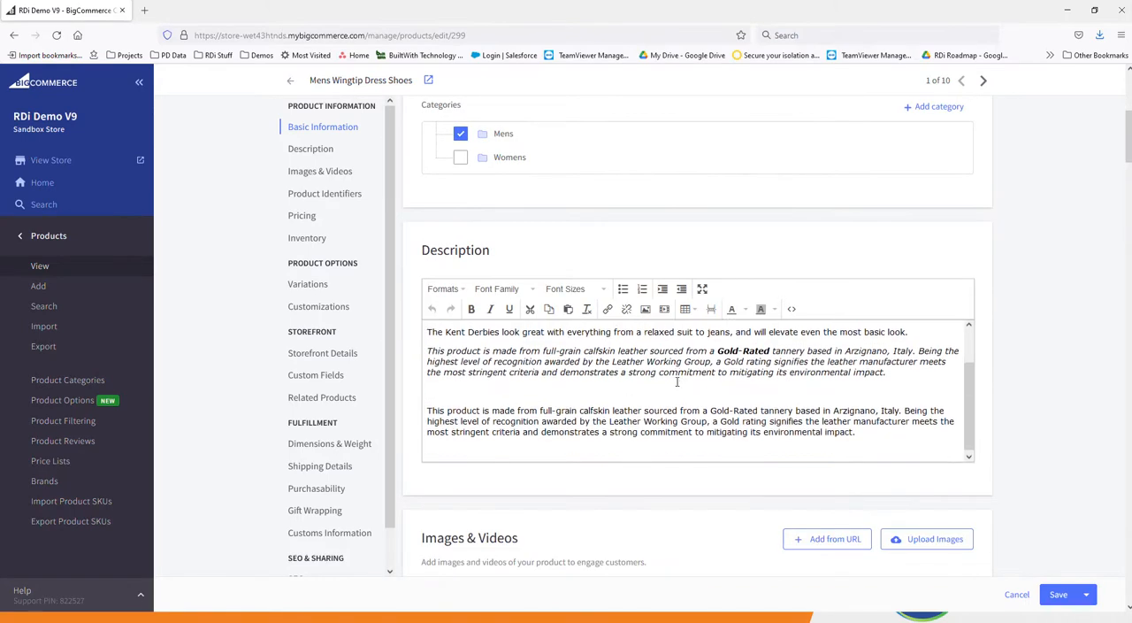
pyautogui.click(966, 306)
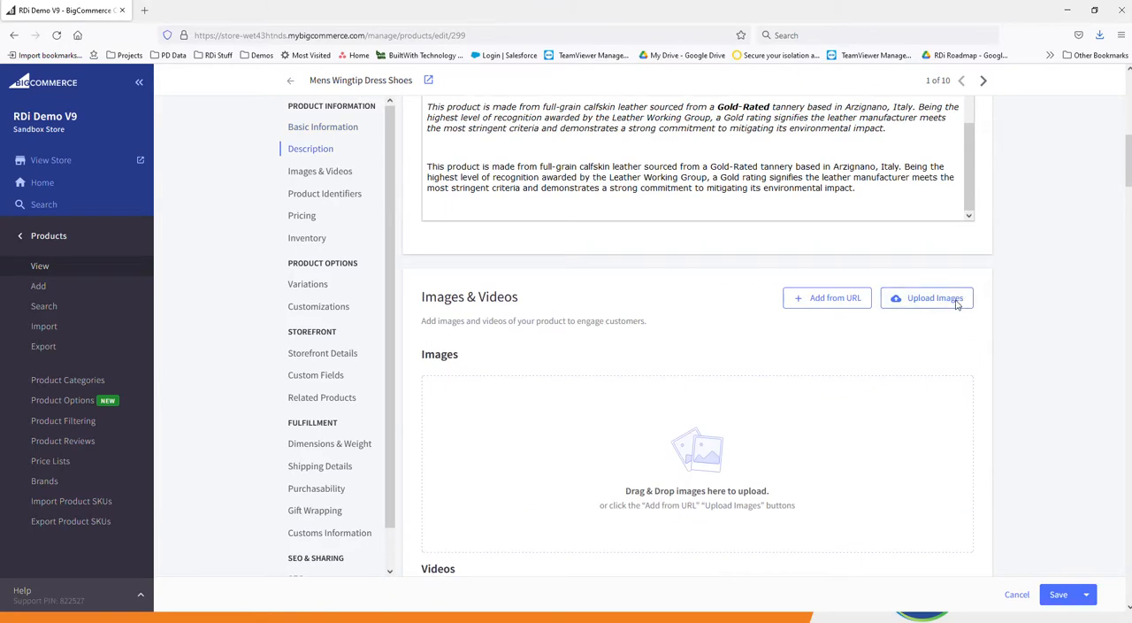
pyautogui.click(125, 104)
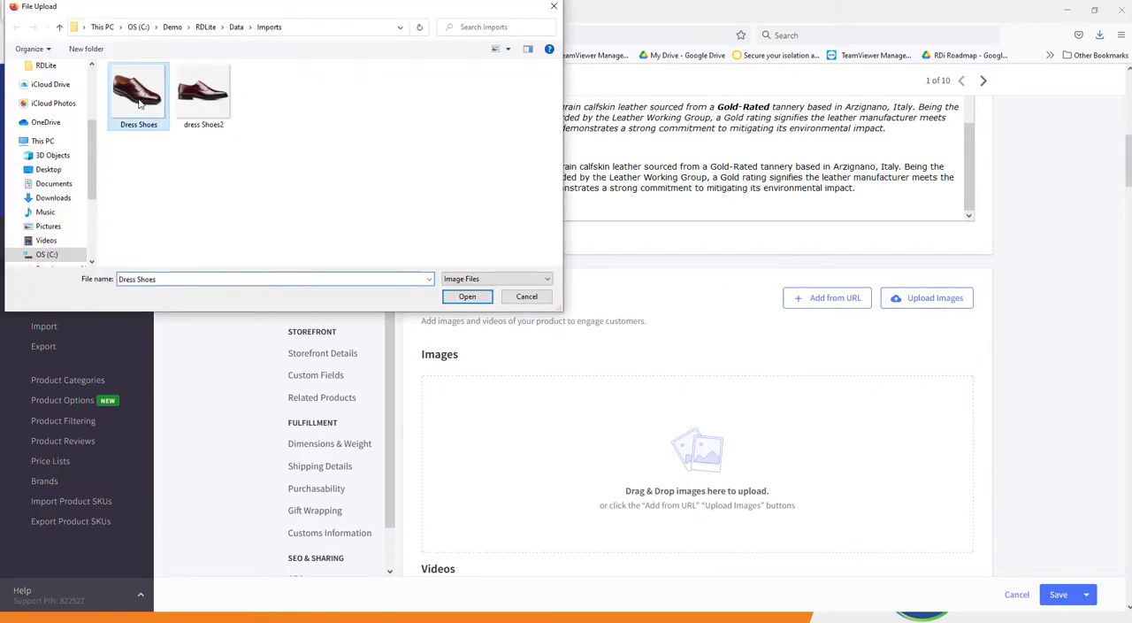
pyautogui.keyDown('ctrl'); pyautogui.click(191, 102); pyautogui.keyUp('ctrl')
pyautogui.click(467, 297)
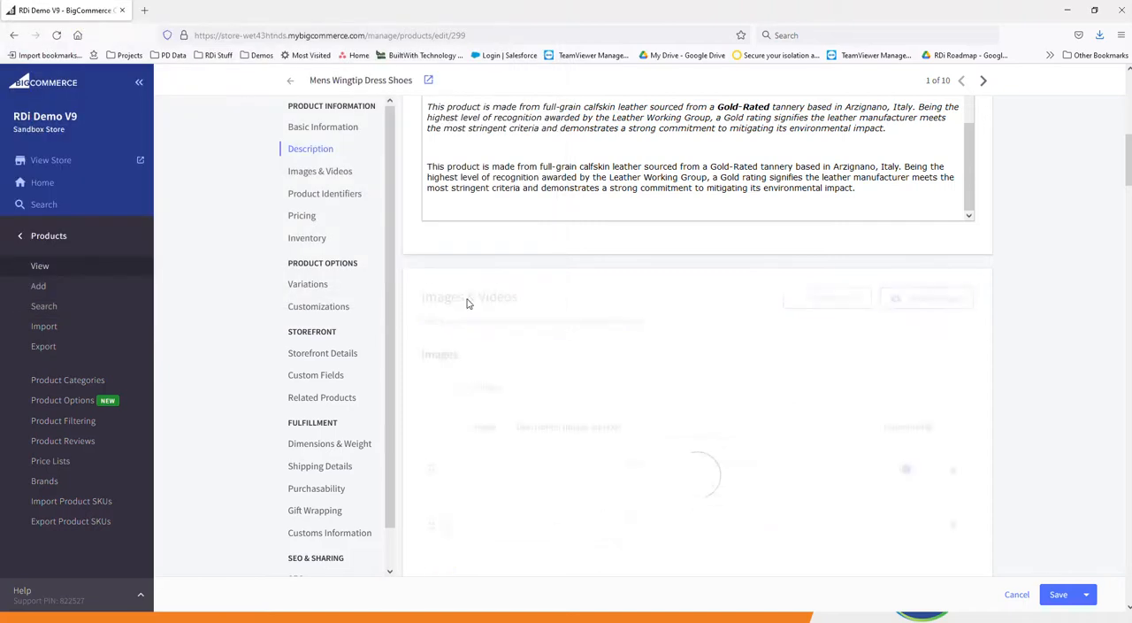
pyautogui.scroll(-6, 548, 381)
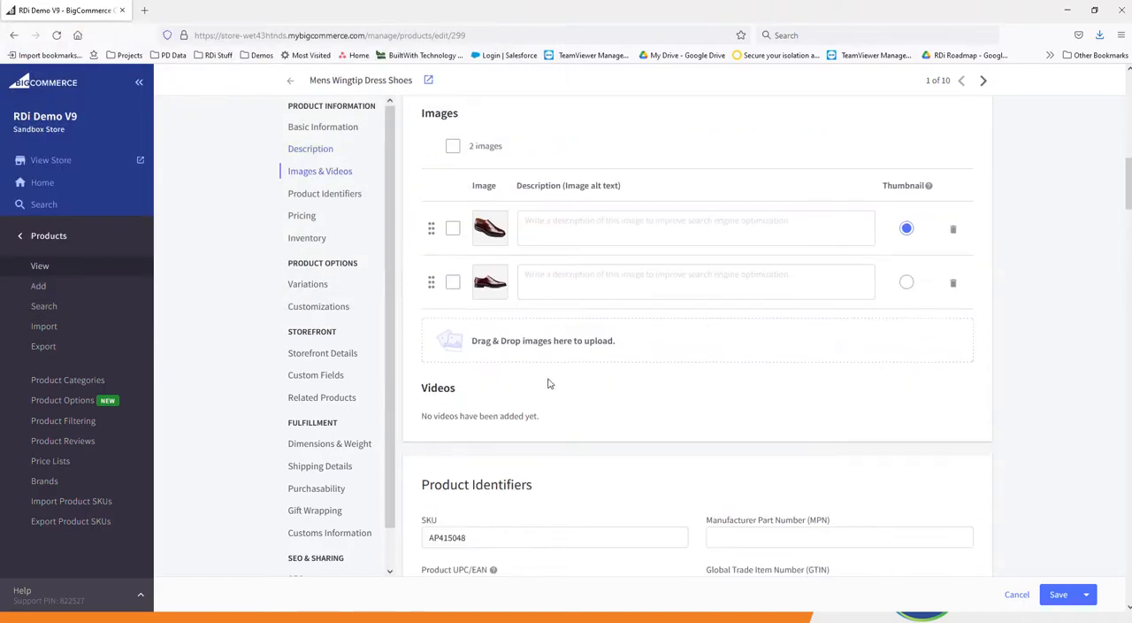
# Show the Sale Price and MSRP columns in the variants table, hide Default Price, and save the product.
pyautogui.scroll(-8, 551, 382)
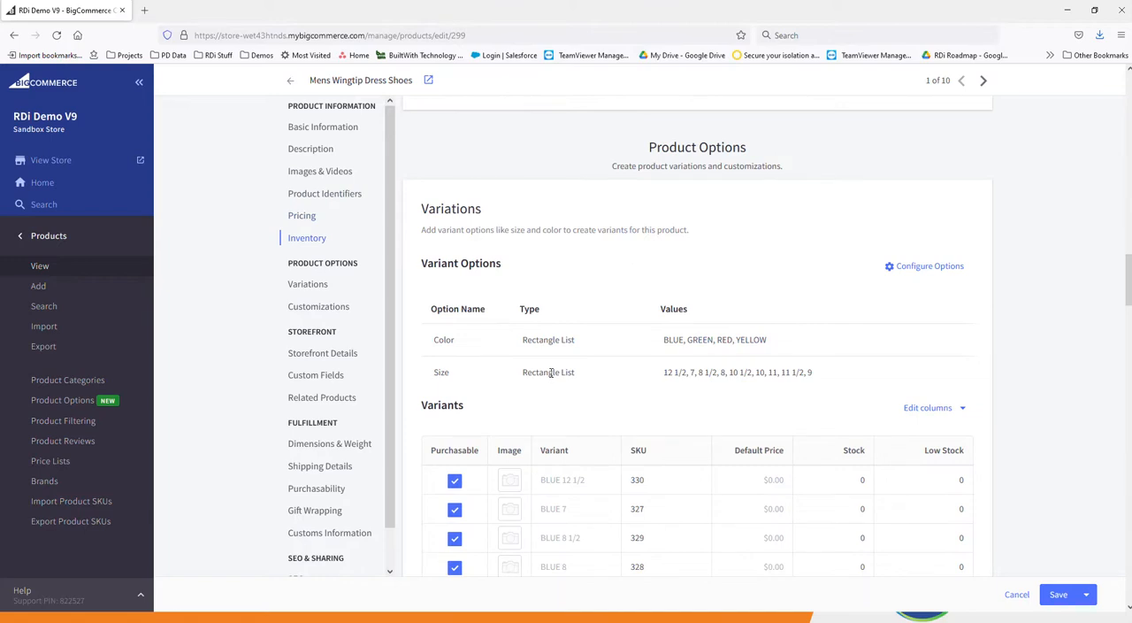
pyautogui.scroll(-3, 550, 372)
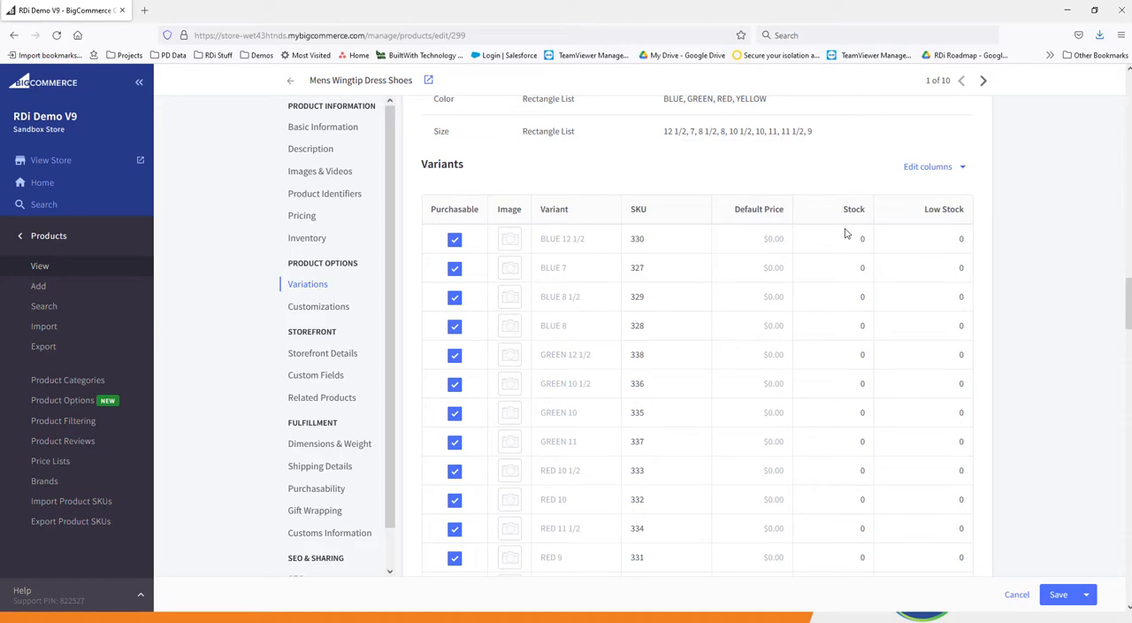
pyautogui.click(962, 168)
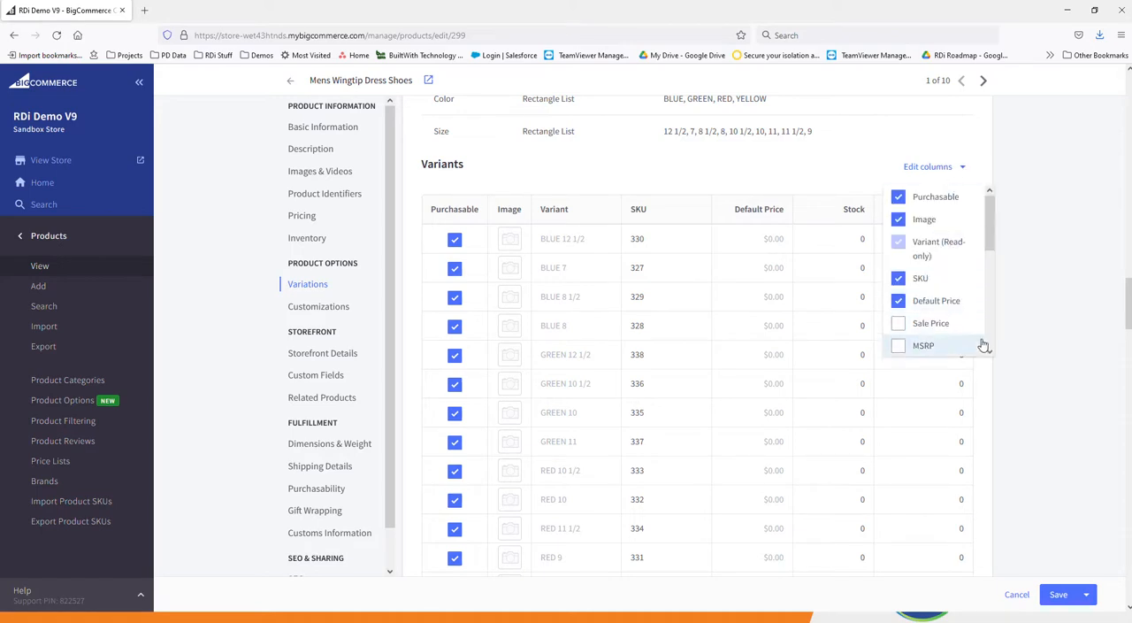
pyautogui.click(937, 325)
pyautogui.click(924, 347)
pyautogui.click(922, 303)
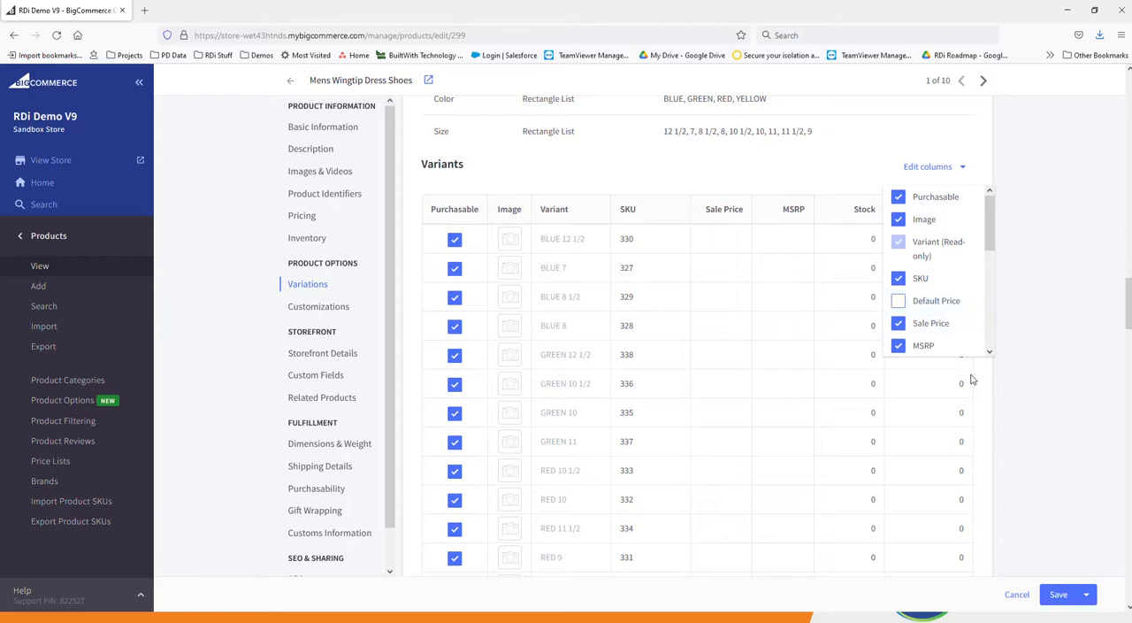
pyautogui.click(1057, 594)
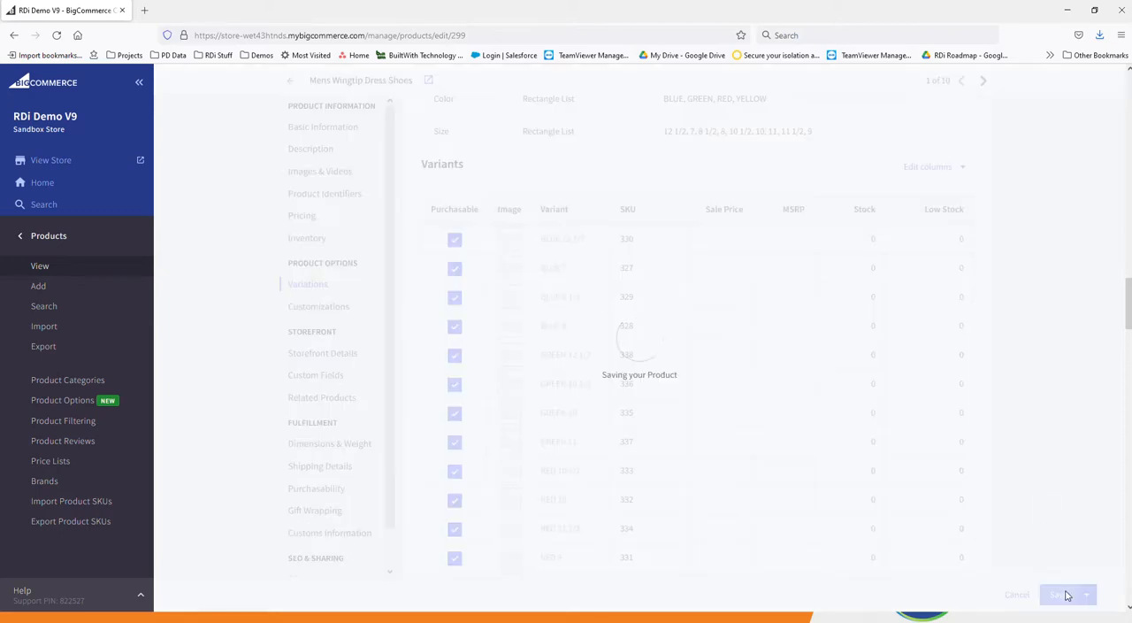
pyautogui.scroll(-2, 815, 281)
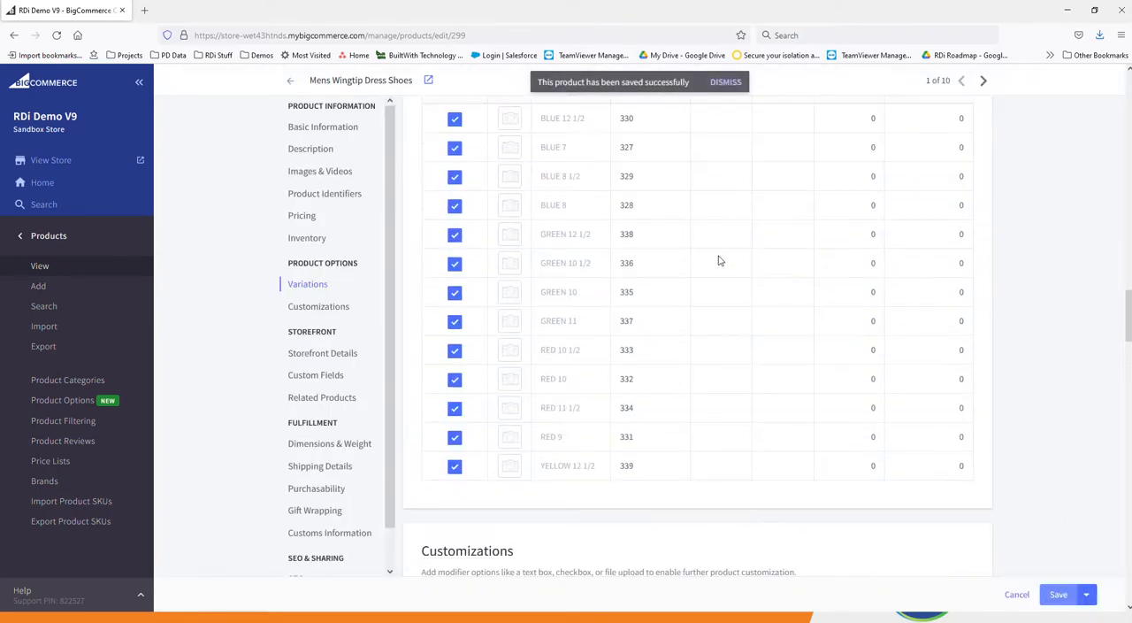
pyautogui.scroll(2, 656, 329)
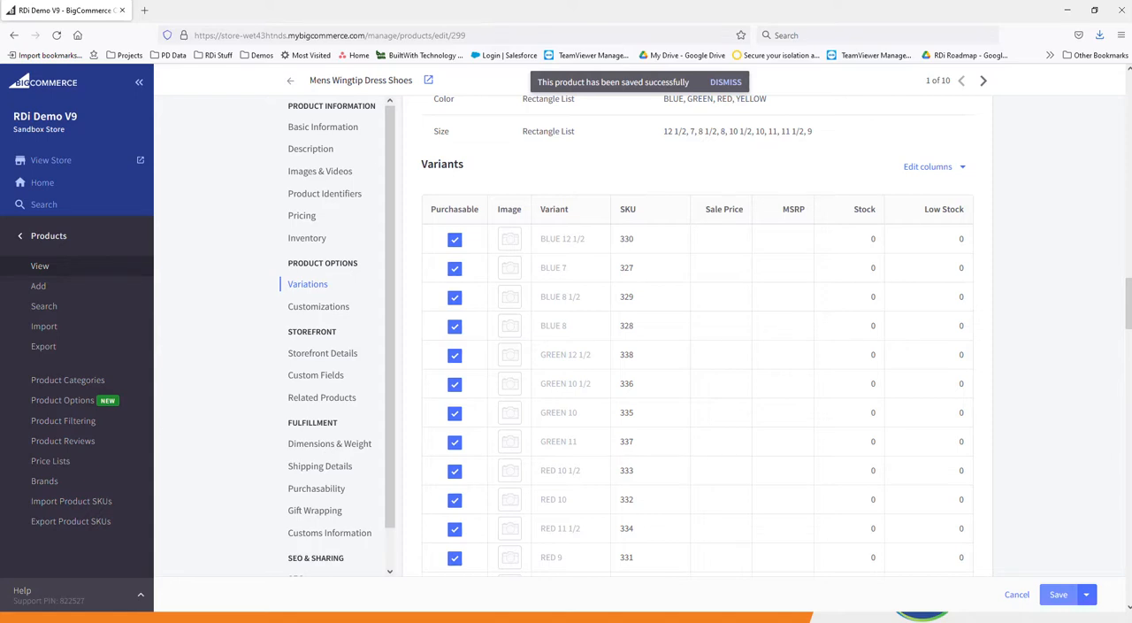
# Switch to Retail Pro and filter the inventory by Description 2 using the copied SKU AP415048.
pyautogui.hotkey('alt', 'Tab')
pyautogui.click(121, 96)
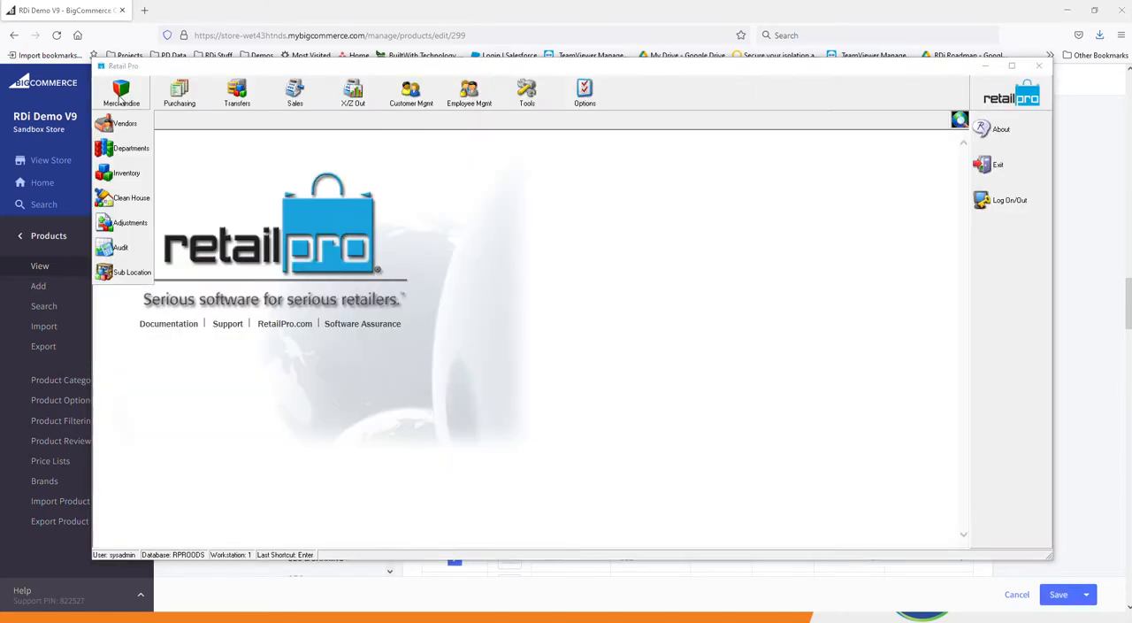
pyautogui.click(126, 174)
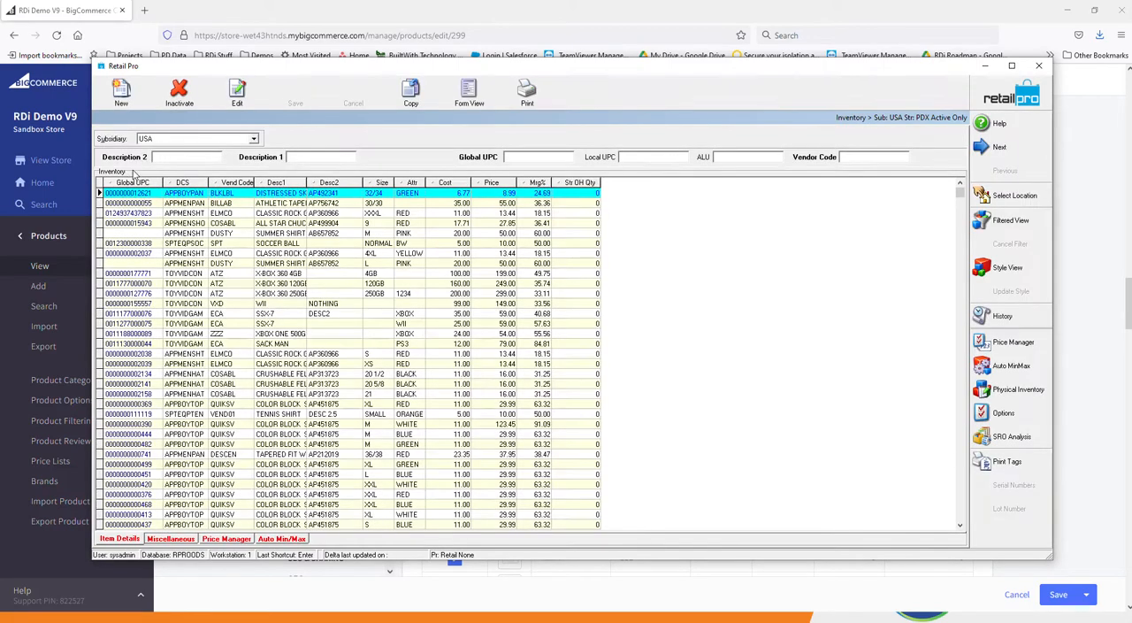
pyautogui.click(200, 157)
pyautogui.hotkey('ctrl', 'v')
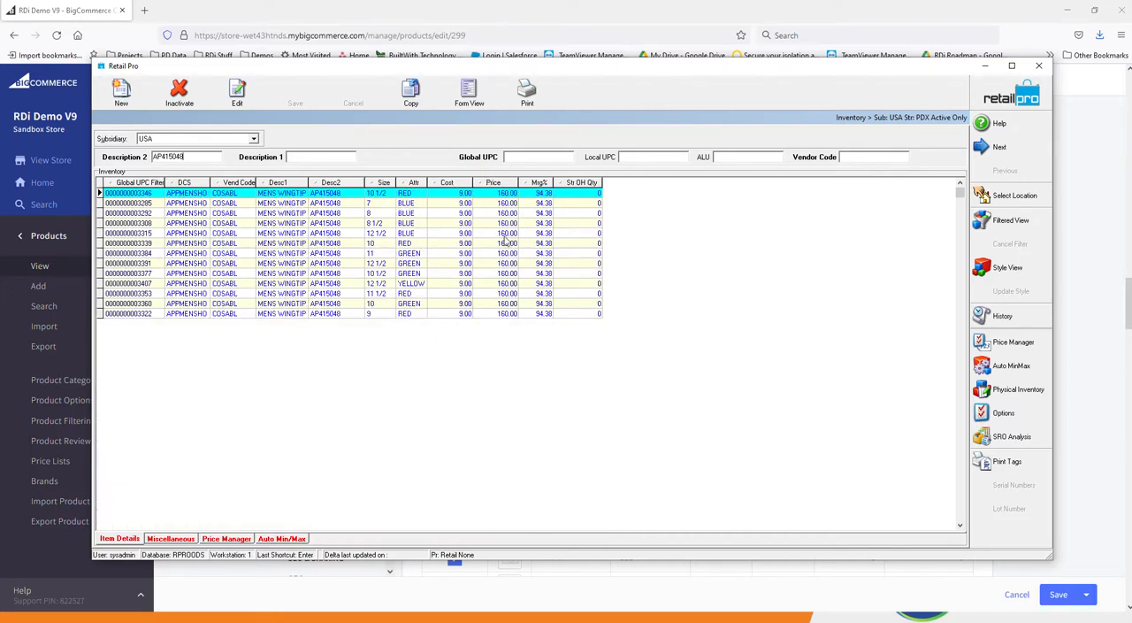
# Set the current inventory store location to JFK - New York.
pyautogui.click(999, 196)
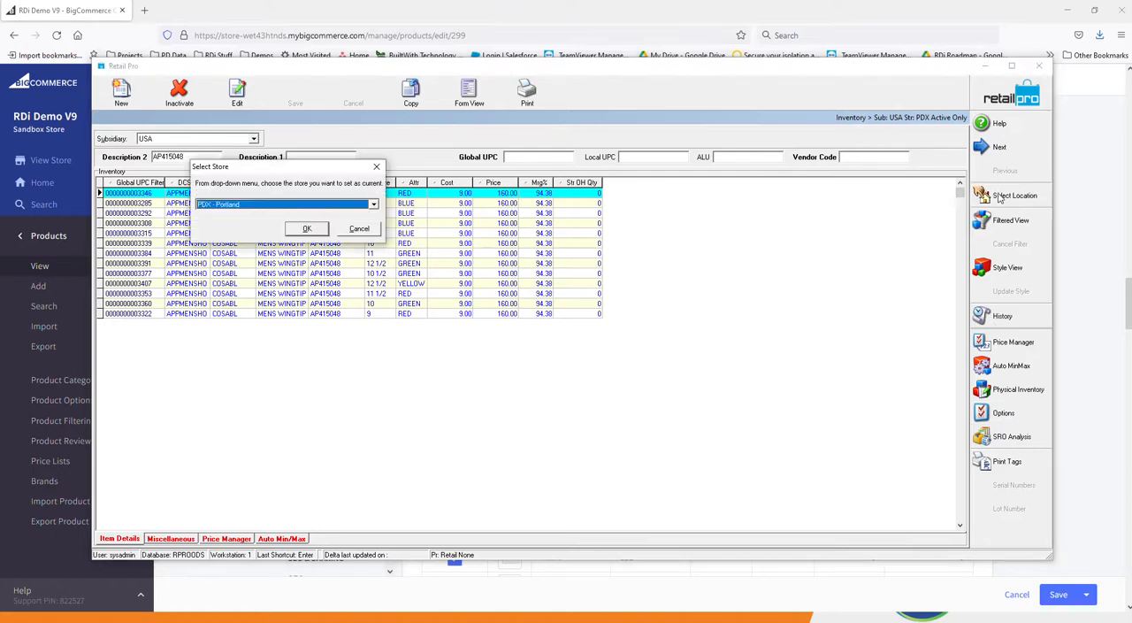
pyautogui.click(360, 205)
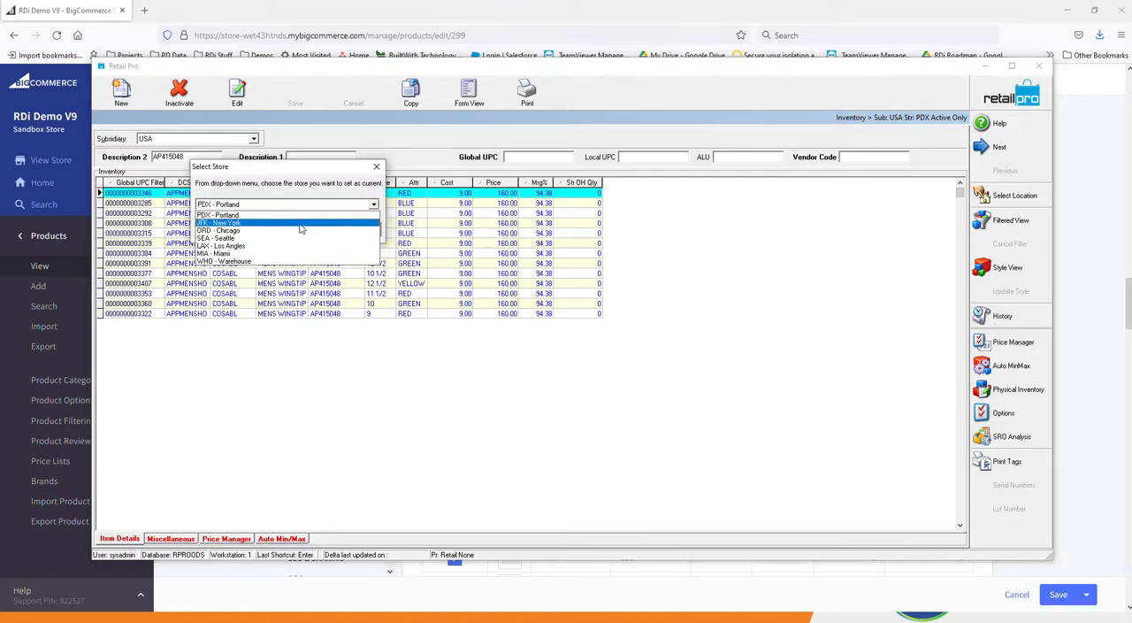
pyautogui.click(301, 224)
pyautogui.click(303, 232)
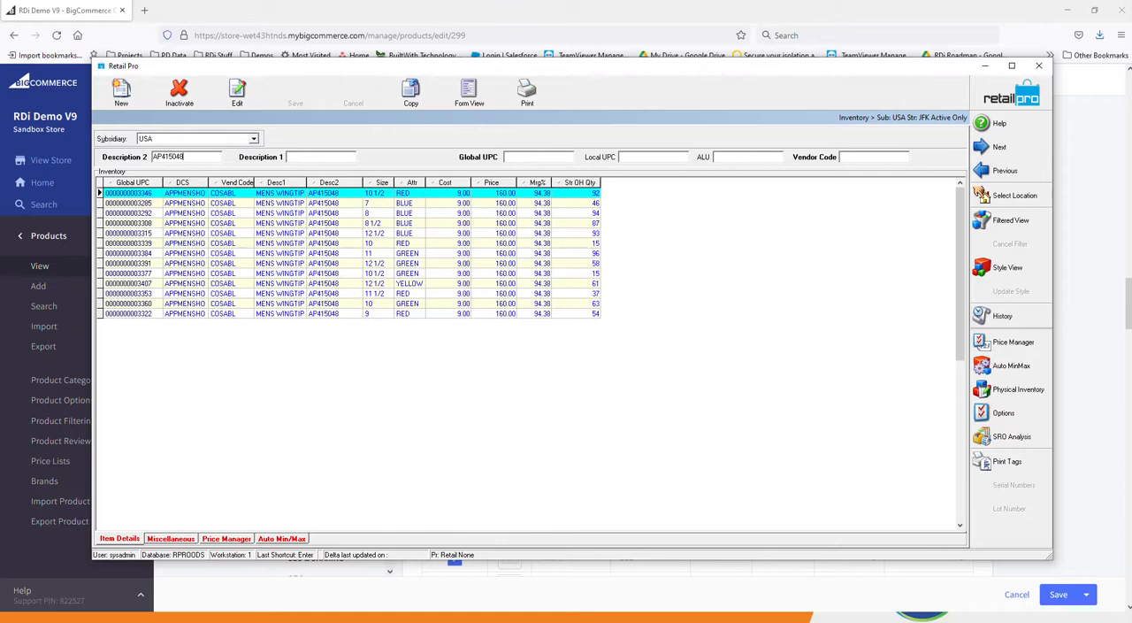
# Switch to RDLite and review the Big Commerce website connection settings and the inventory mapping options.
pyautogui.hotkey('alt', 'Tab')
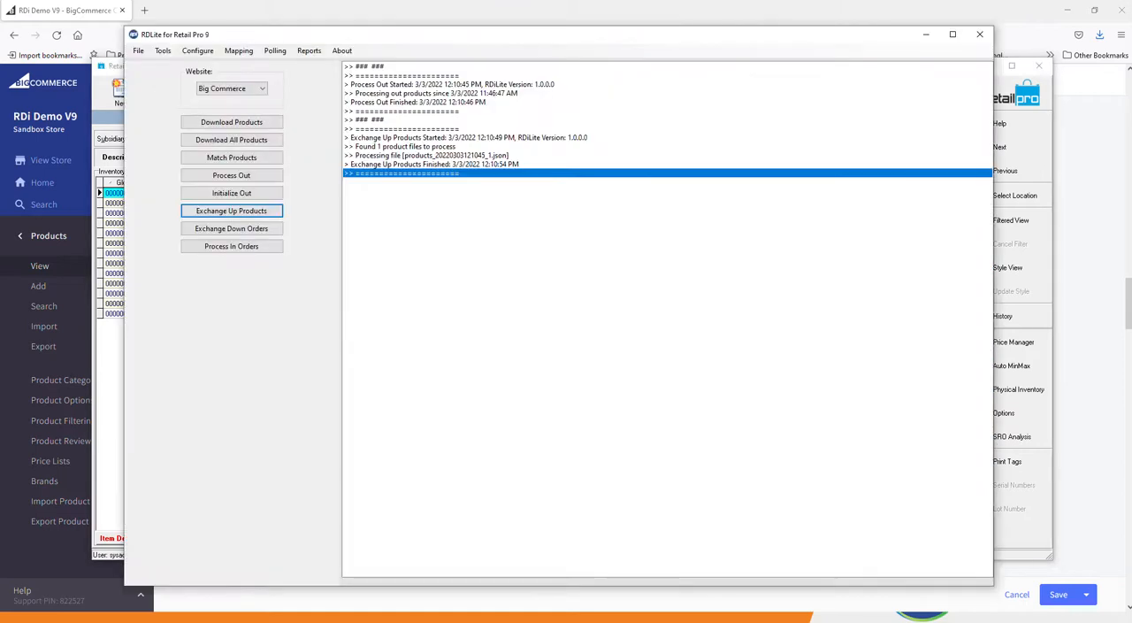
pyautogui.click(196, 51)
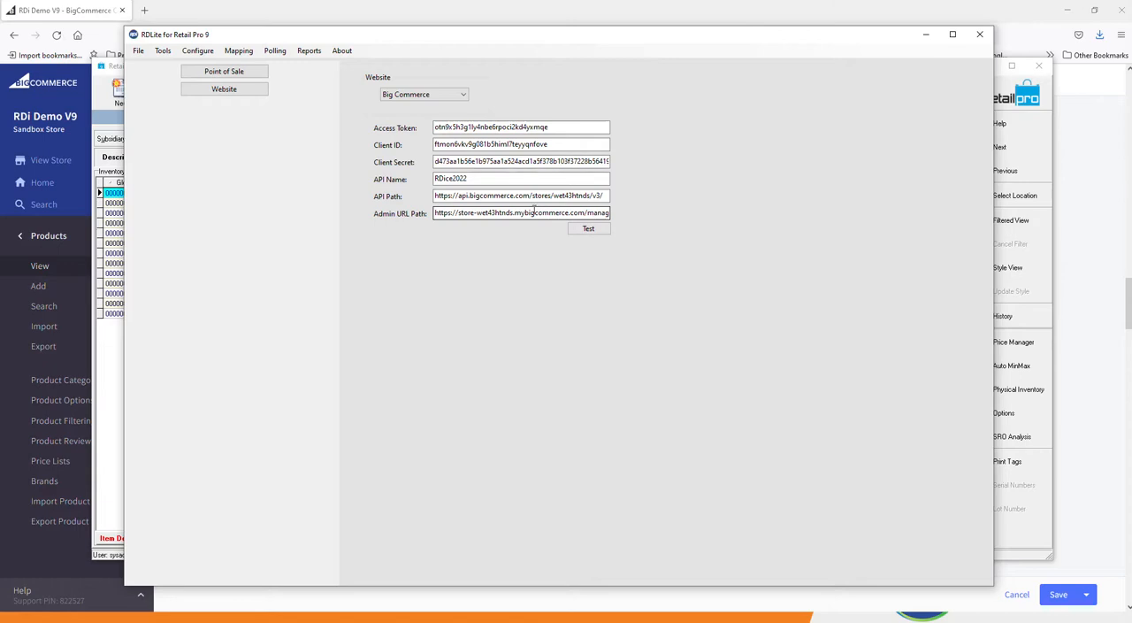
pyautogui.click(239, 53)
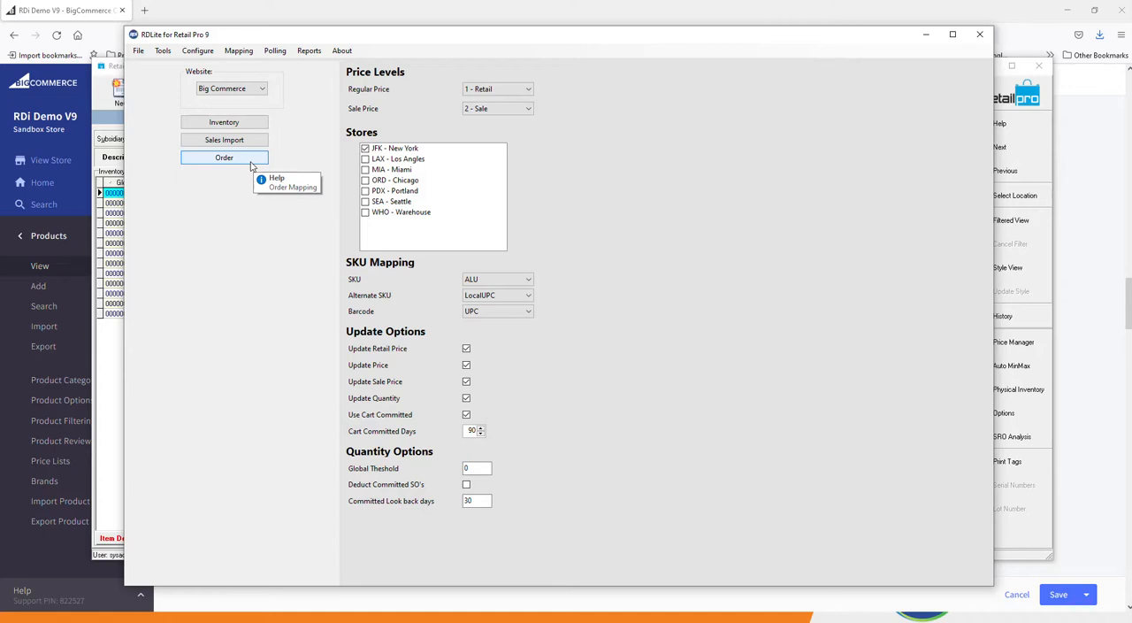
# Download the new Big Commerce products and match them to the Retail Pro items.
pyautogui.click(278, 53)
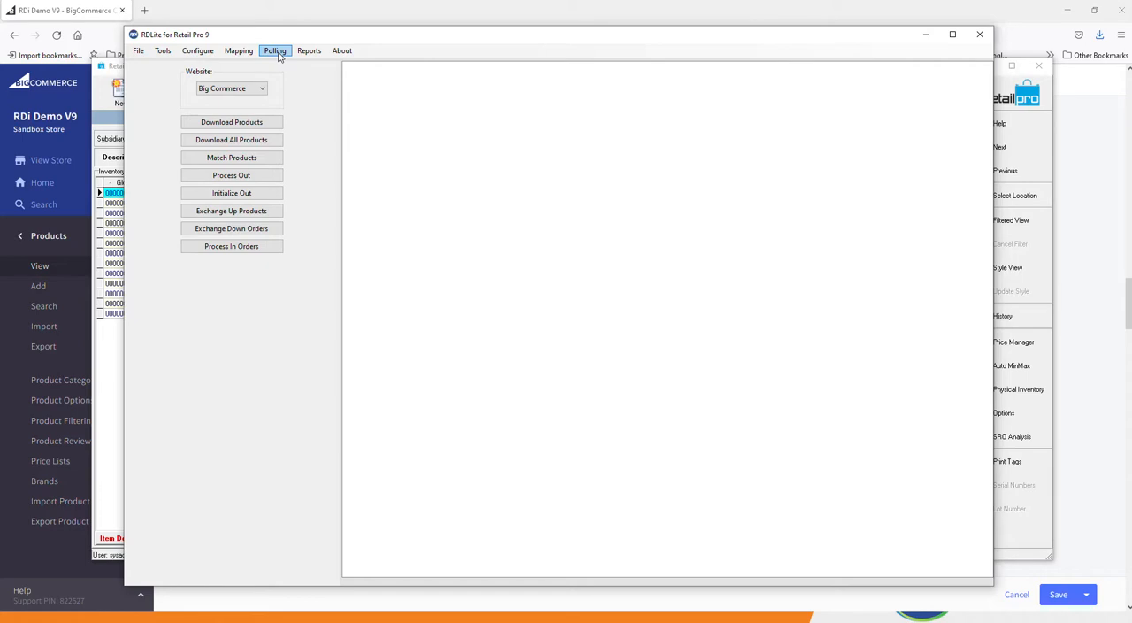
pyautogui.click(262, 125)
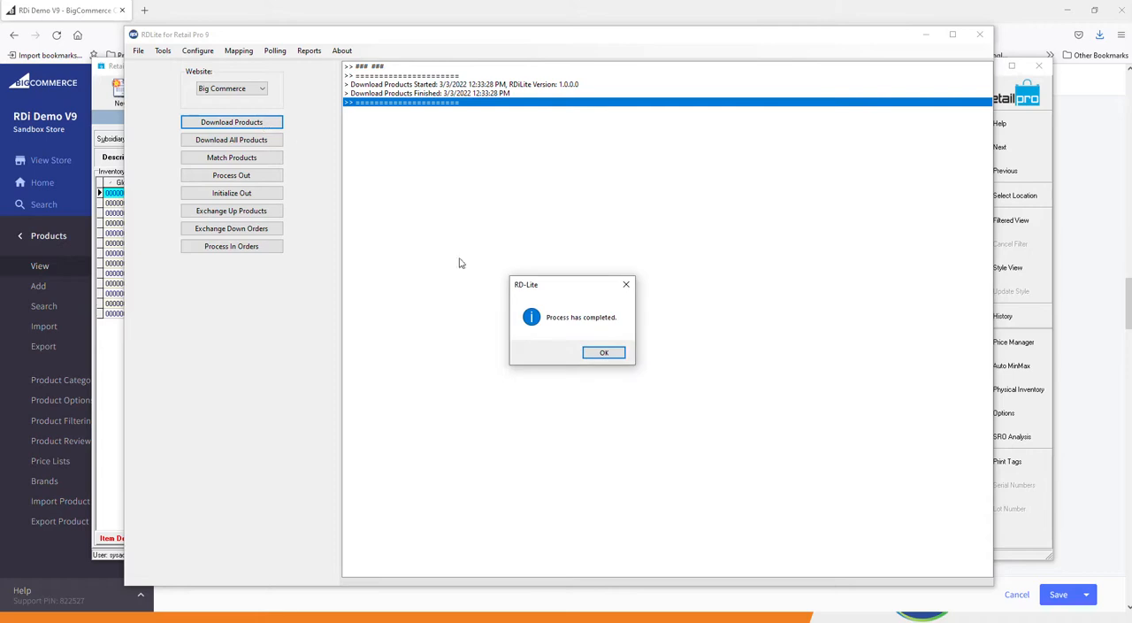
pyautogui.click(604, 352)
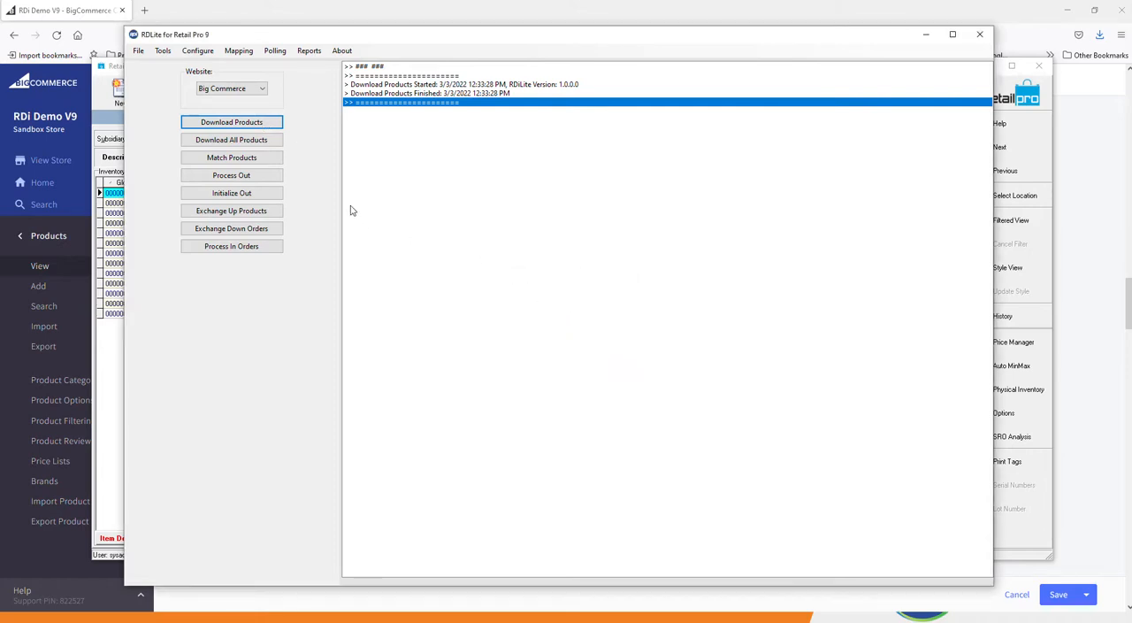
pyautogui.click(235, 156)
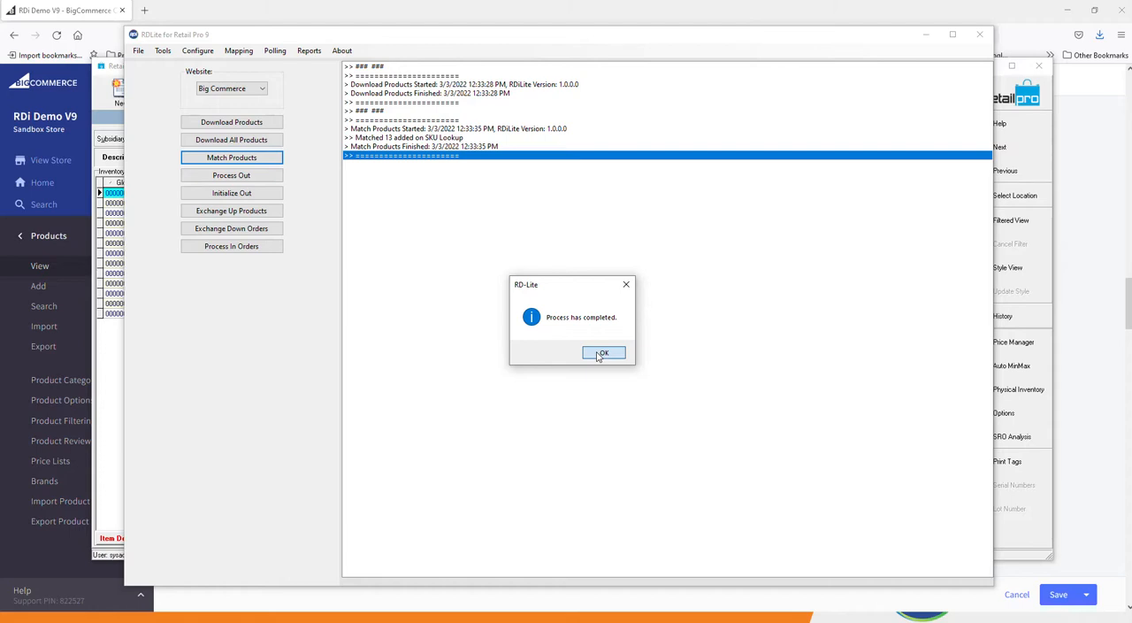
pyautogui.click(601, 354)
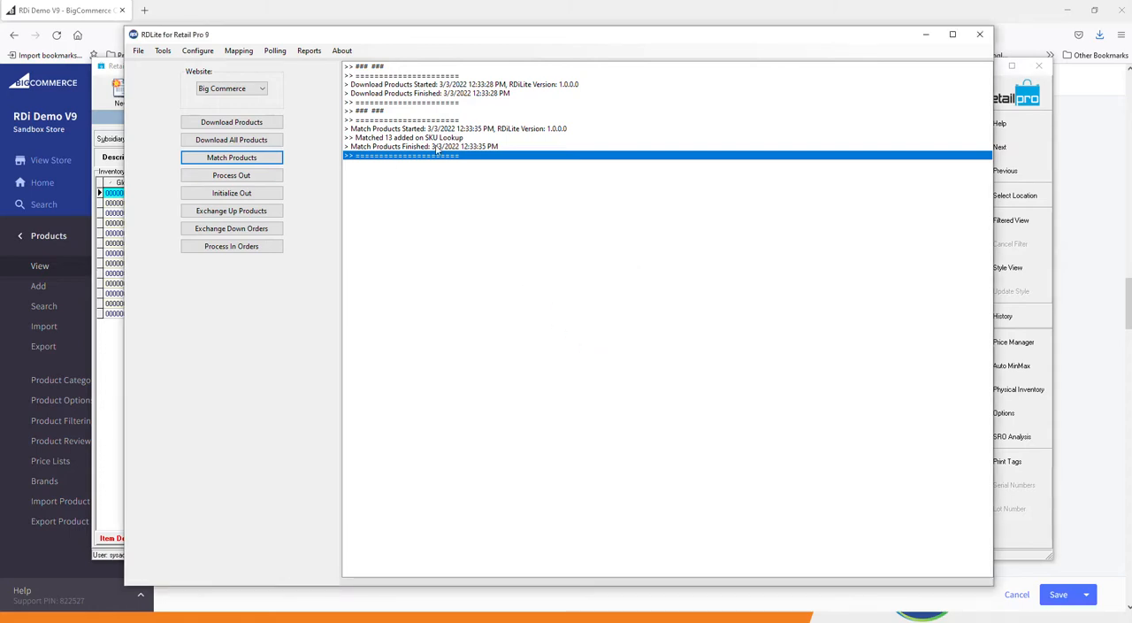
# Generate and open the product matching report, discard changes to the older open report, and review the matched items.
pyautogui.click(309, 53)
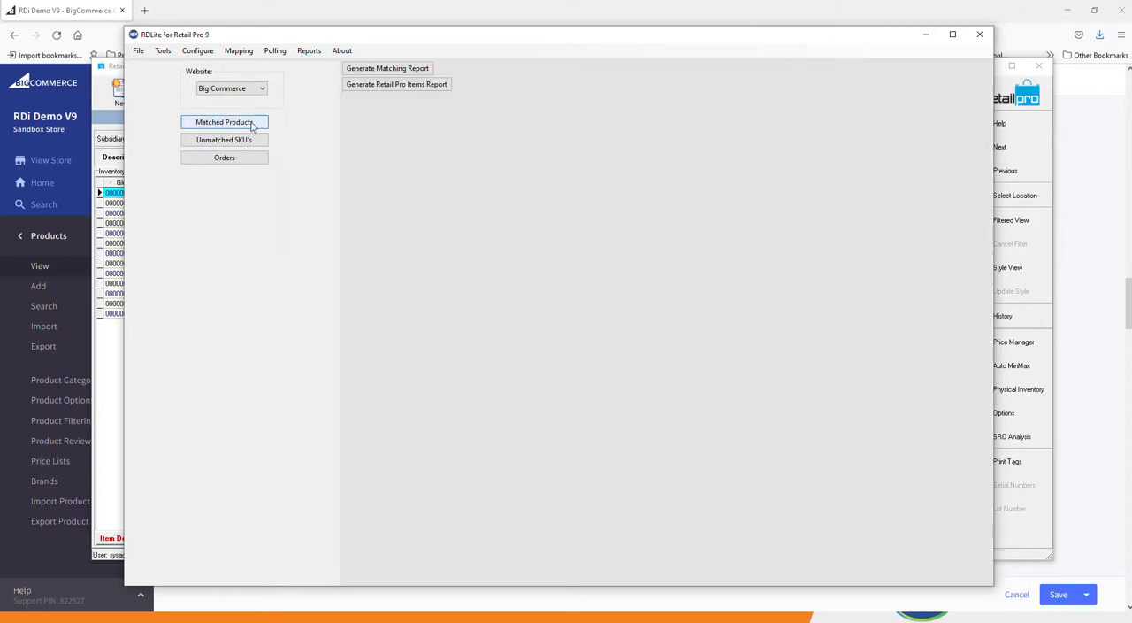
pyautogui.click(252, 125)
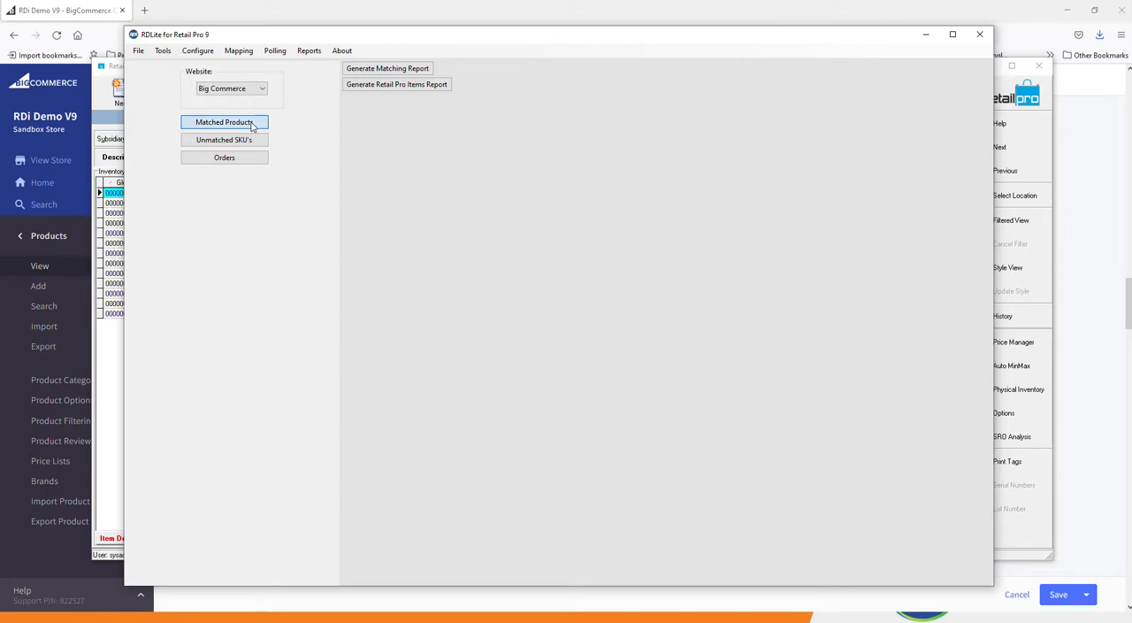
pyautogui.click(387, 71)
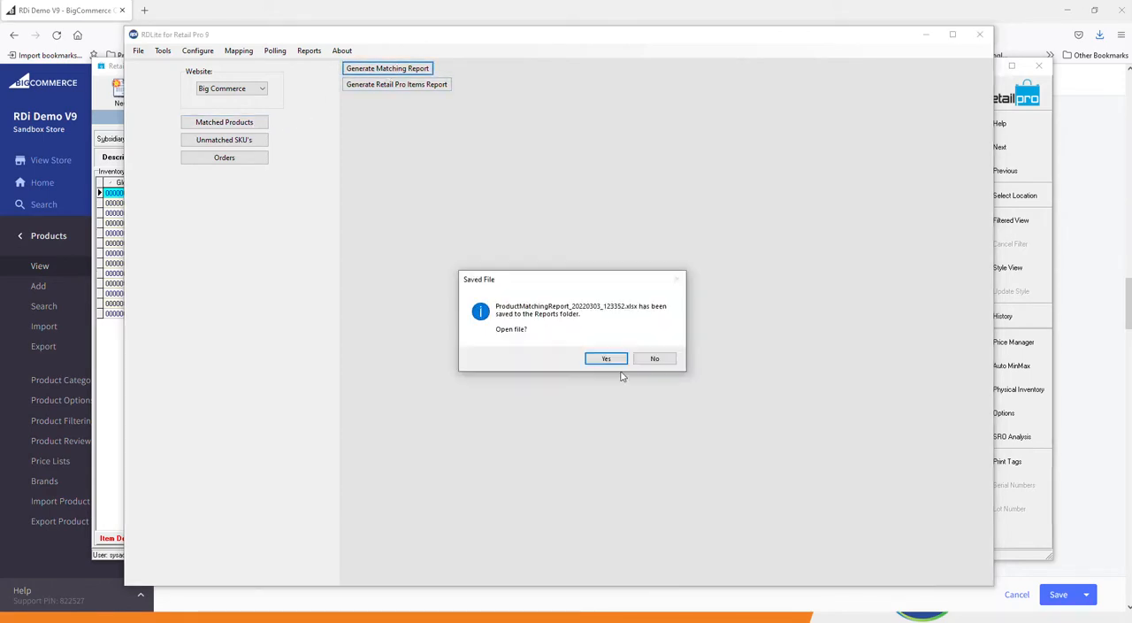
pyautogui.click(606, 358)
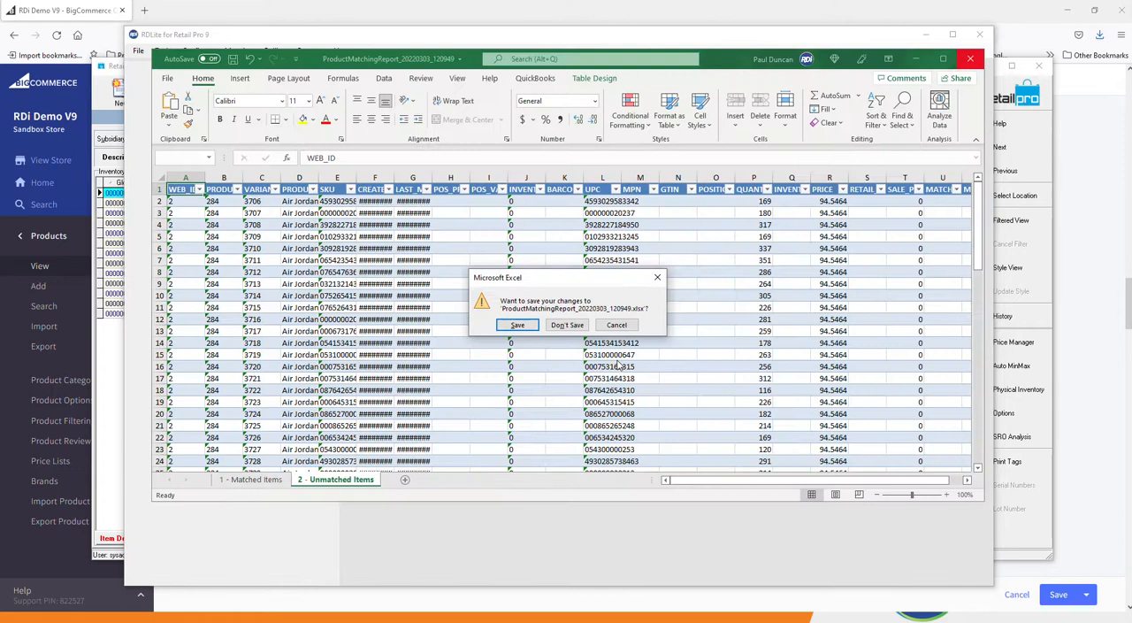
pyautogui.click(557, 324)
pyautogui.scroll(-20, 575, 318)
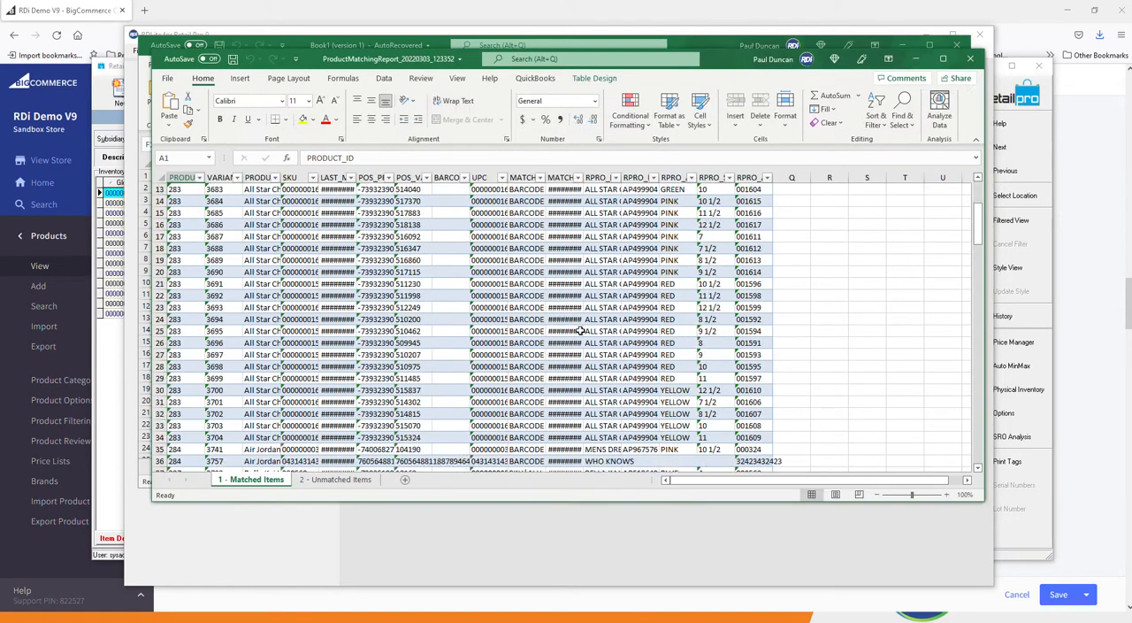
# Widen the LAST_MODIFIED column to show the full dates and locate the Mens Wingtip Dress Shoes rows at the end of the matched items.
pyautogui.scroll(-20, 587, 337)
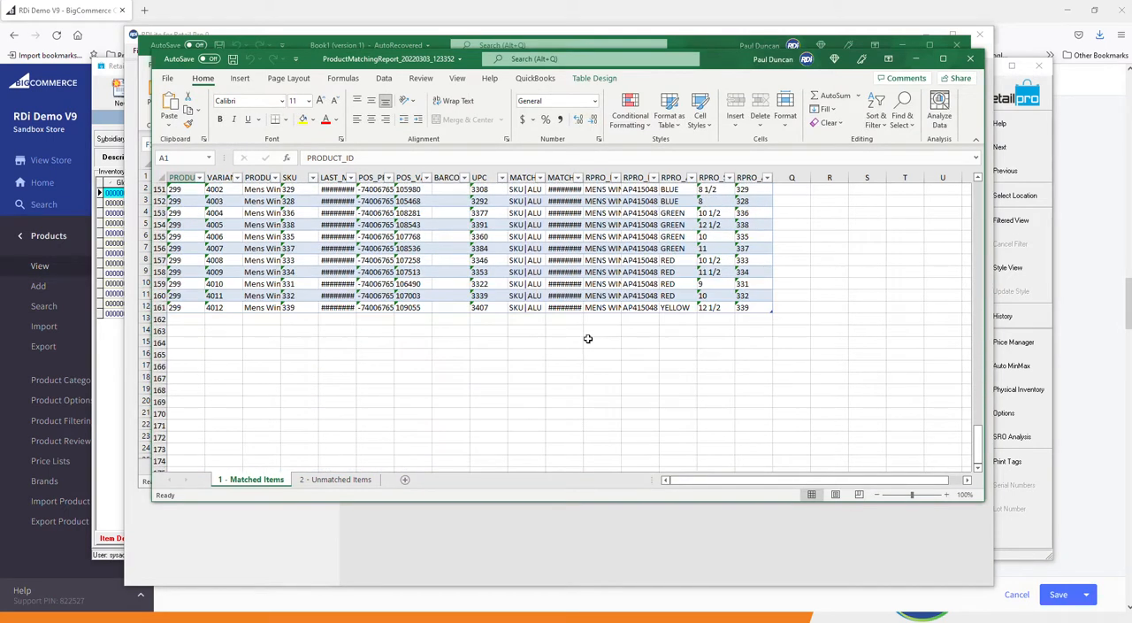
pyautogui.scroll(4, 588, 338)
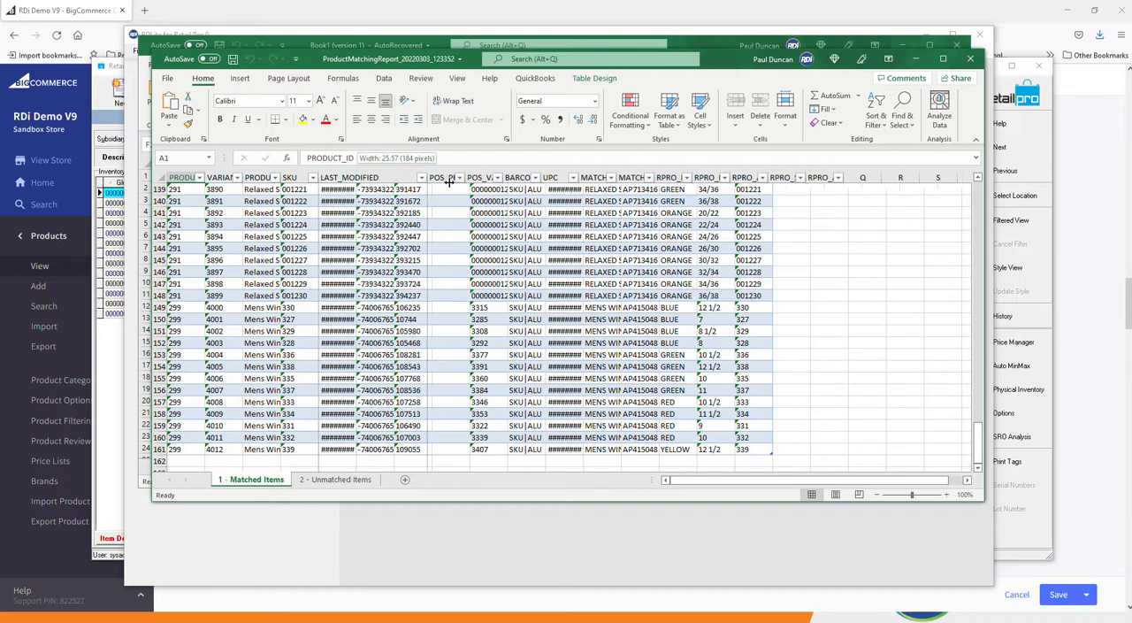
pyautogui.doubleClick(356, 177)
pyautogui.click(254, 438)
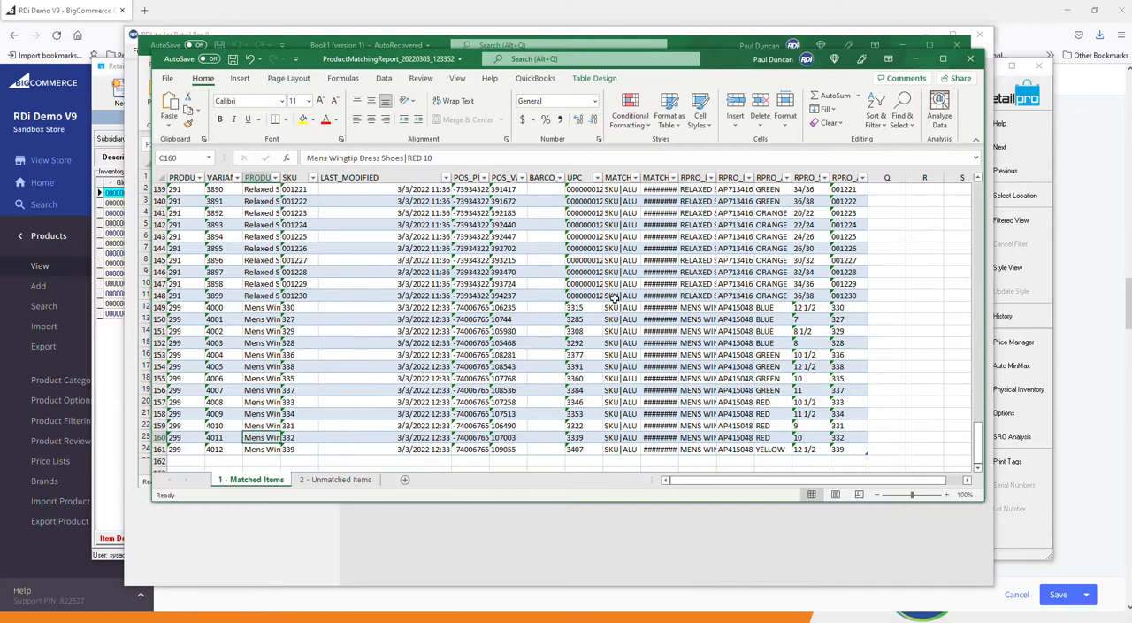
# Widen the MATCHED_DATE column and review the match type, match date and Retail Pro attributes of the Mens Wingtip Dress Shoes rows.
pyautogui.moveTo(624, 319); pyautogui.dragTo(630, 448)
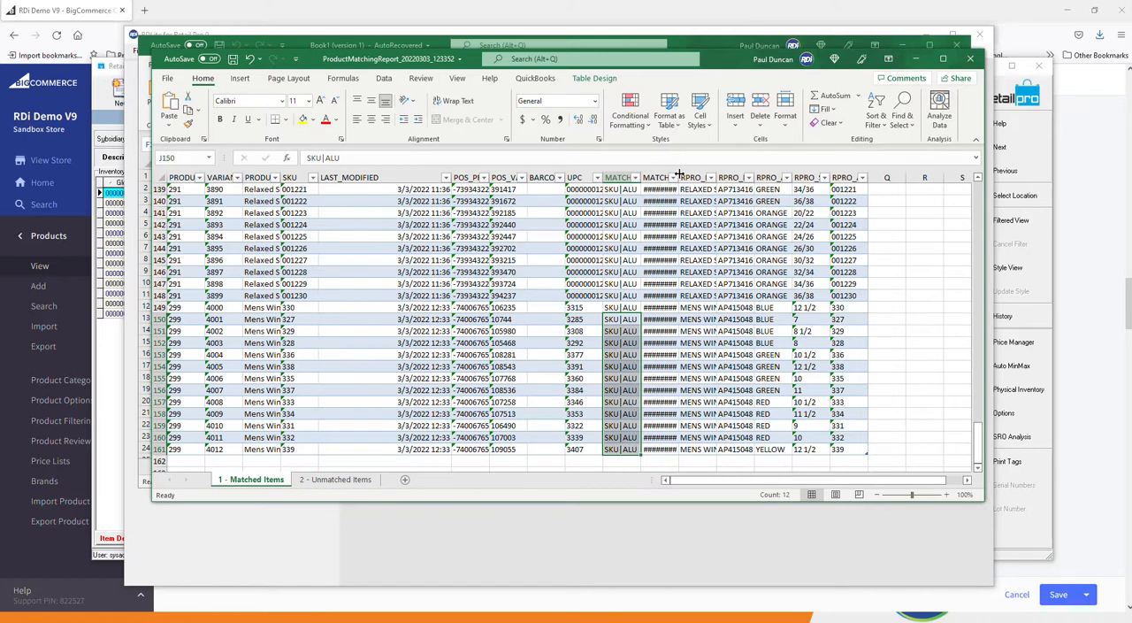
pyautogui.moveTo(681, 173); pyautogui.dragTo(769, 174)
pyautogui.click(739, 341)
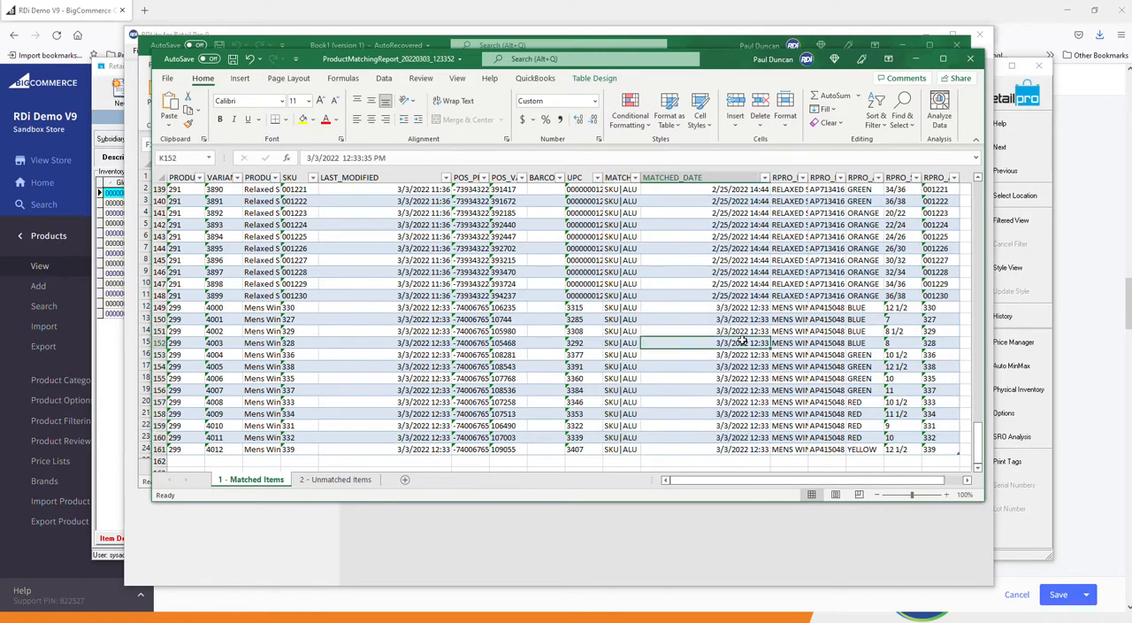
pyautogui.scroll(-1, 737, 384)
pyautogui.scroll(-3, 736, 390)
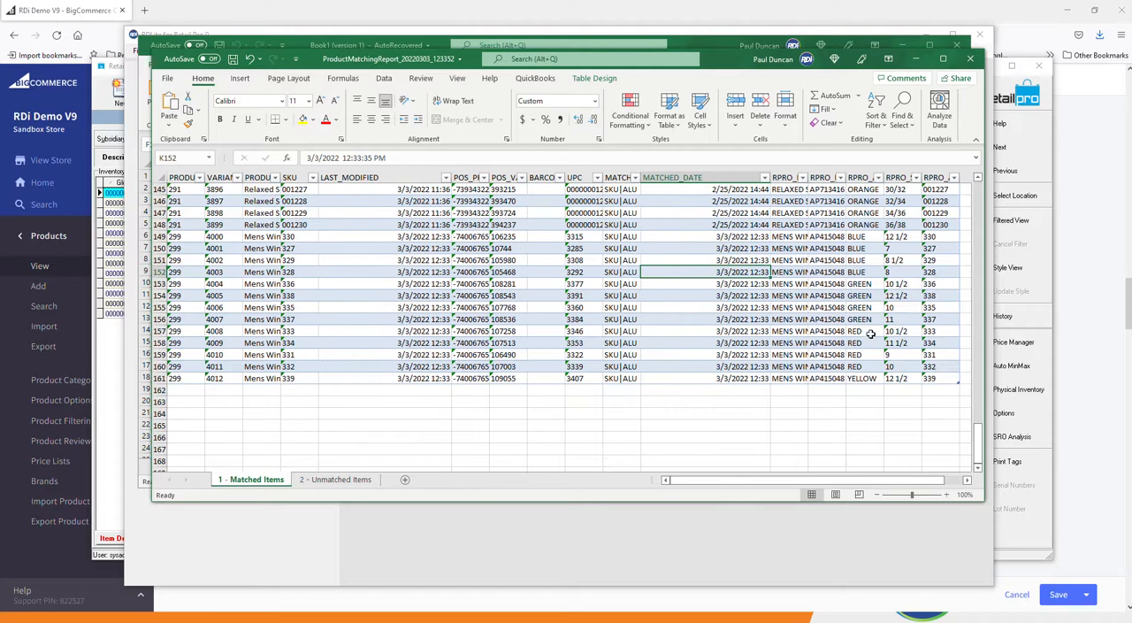
pyautogui.click(867, 321)
pyautogui.click(834, 317)
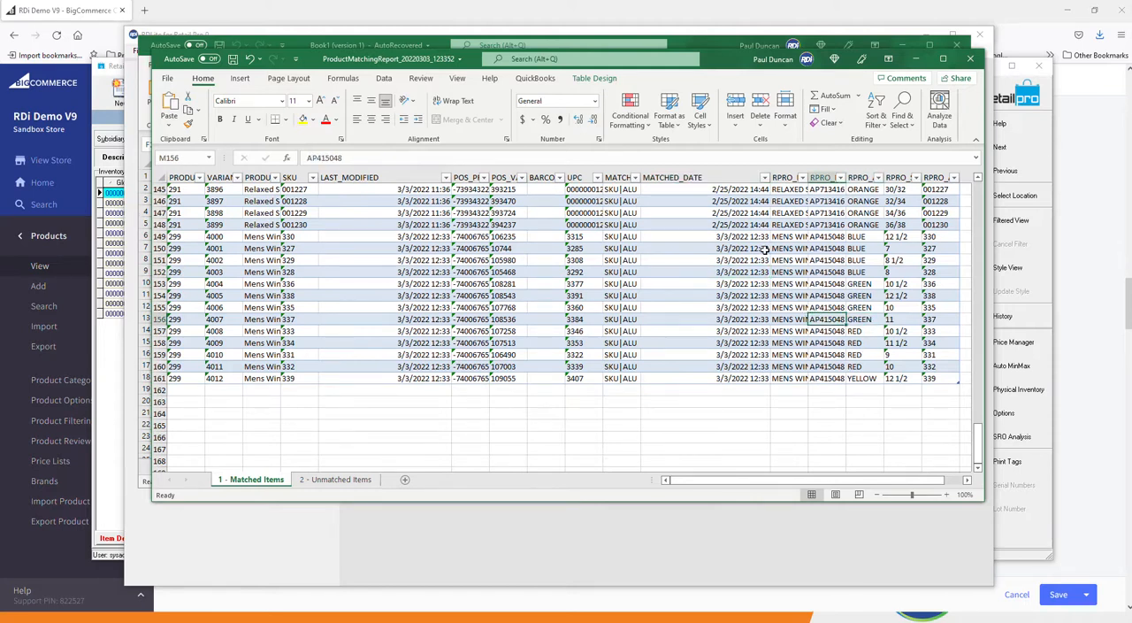
# Switch to RDLite, run Process Out for the Big Commerce website, and send the product updates with Exchange Up Products.
pyautogui.click(593, 539)
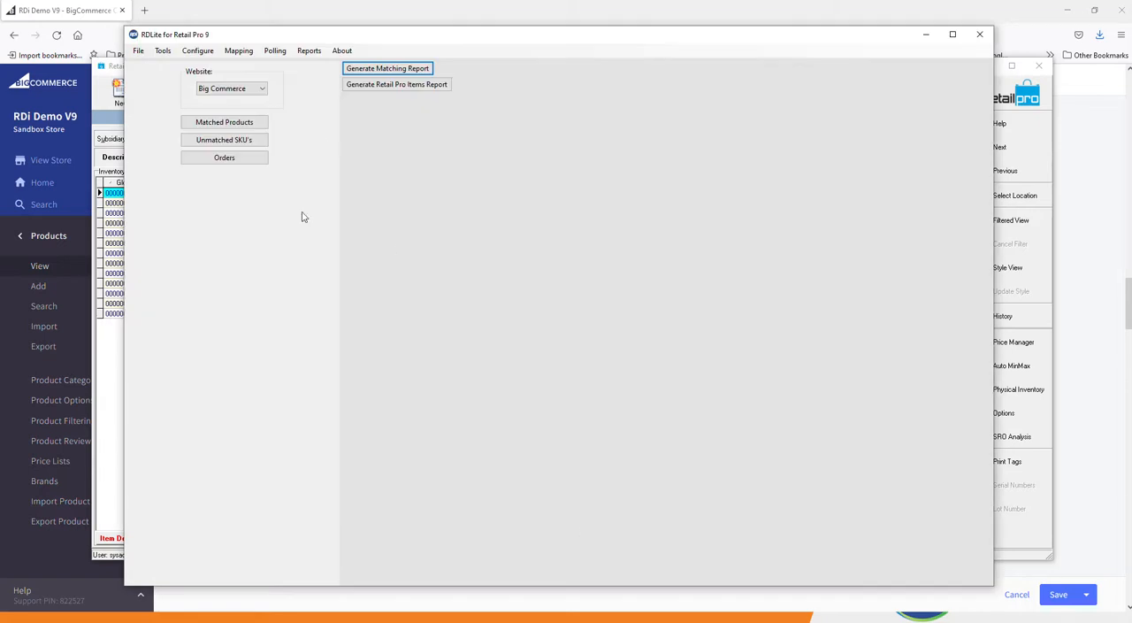
pyautogui.click(274, 50)
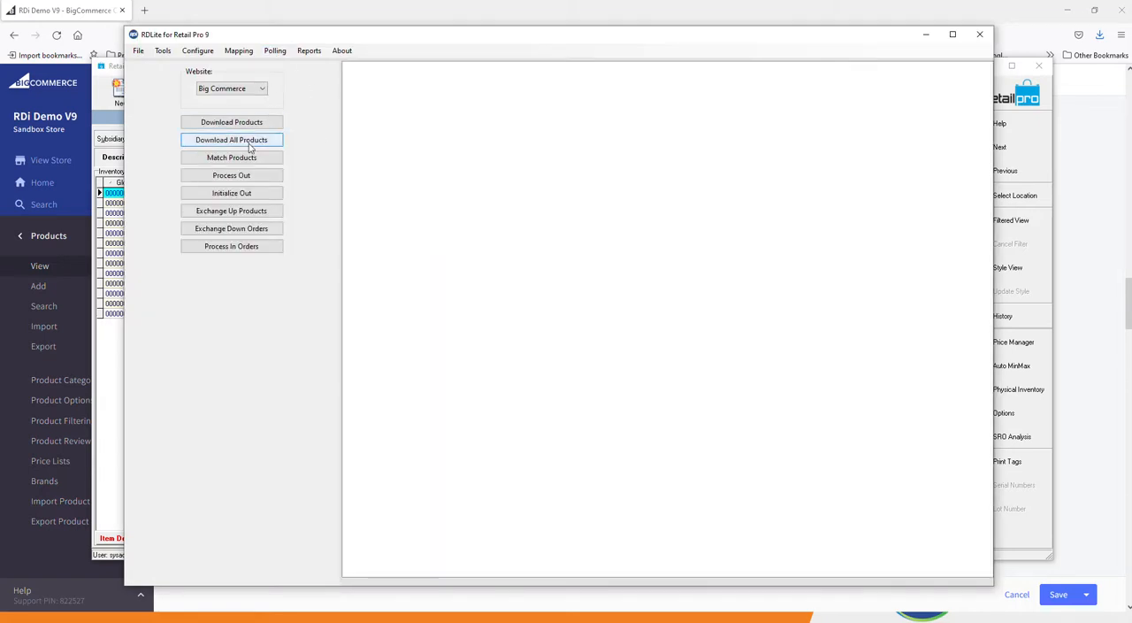
pyautogui.click(230, 176)
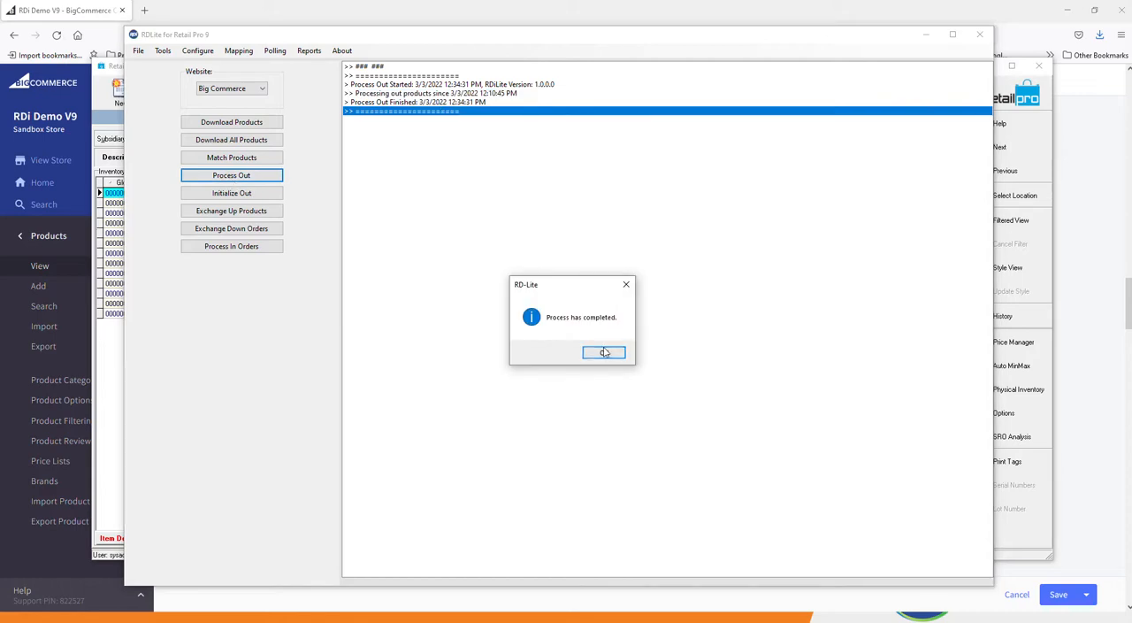
pyautogui.click(604, 352)
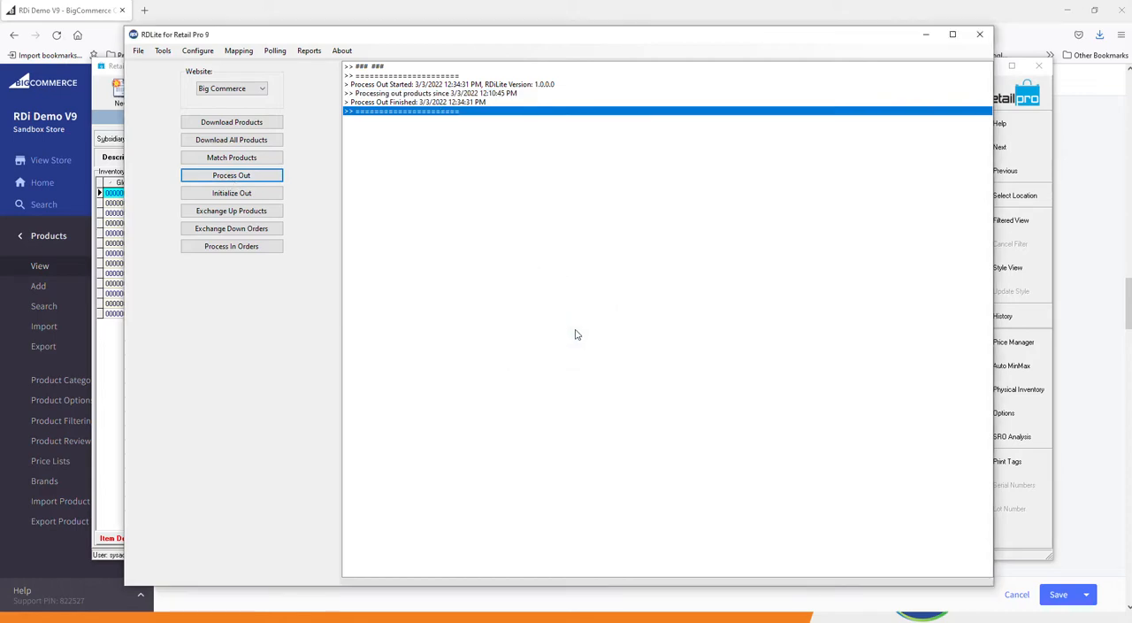
pyautogui.click(270, 209)
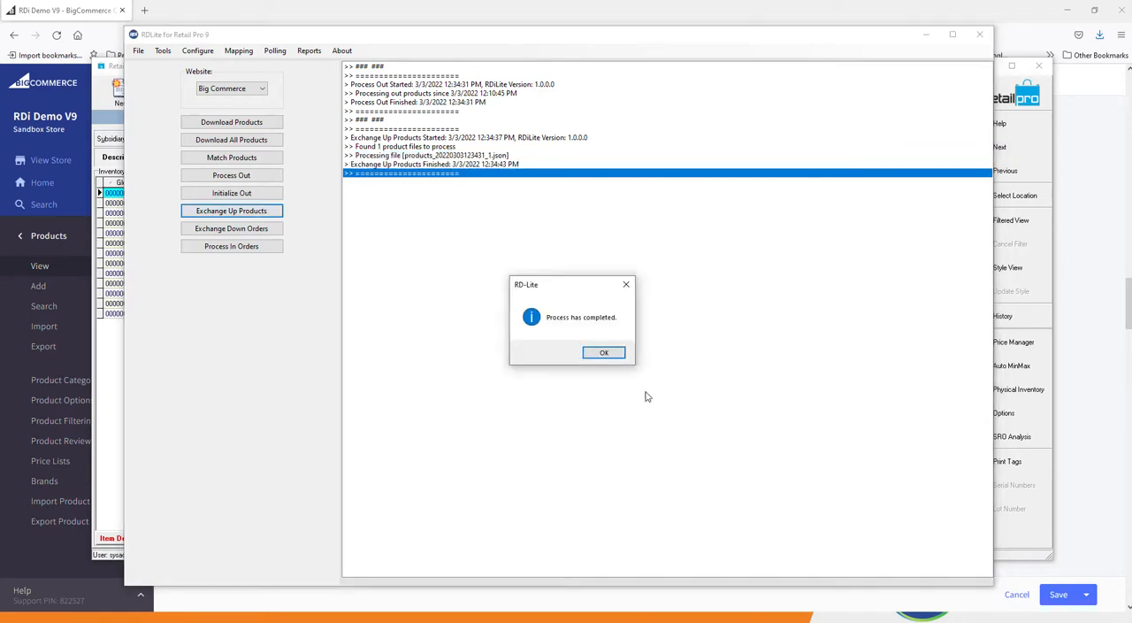
pyautogui.click(615, 353)
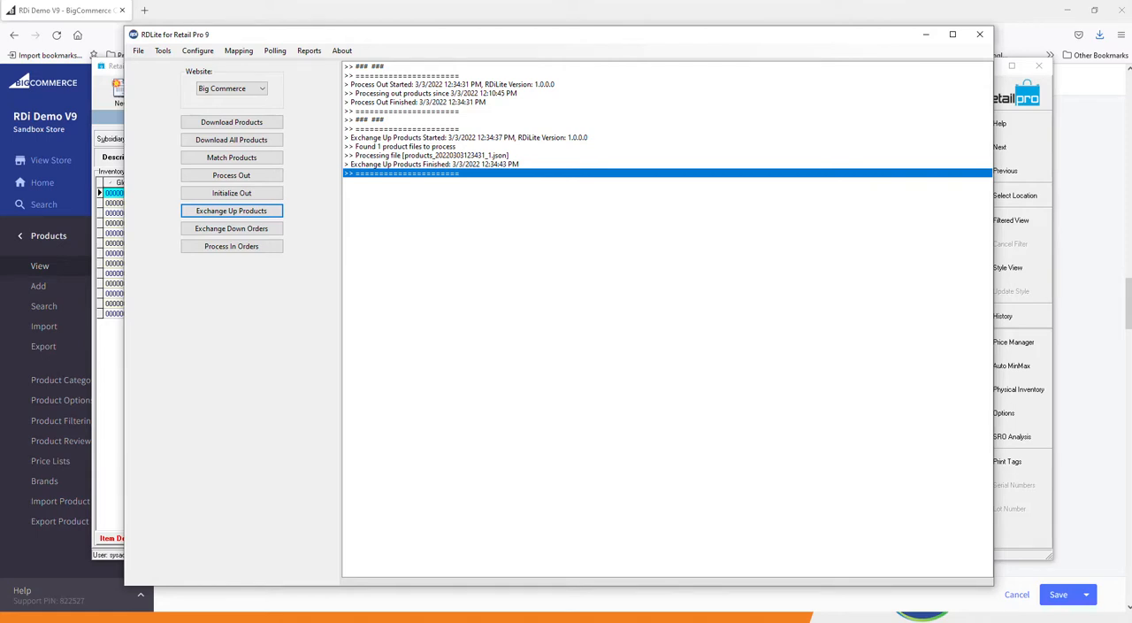
# Switch to BigCommerce, reload the Mens Wingtip Dress Shoes product, and check the sale price, MSRP and stock of its variants.
pyautogui.hotkey('alt', 'Tab')
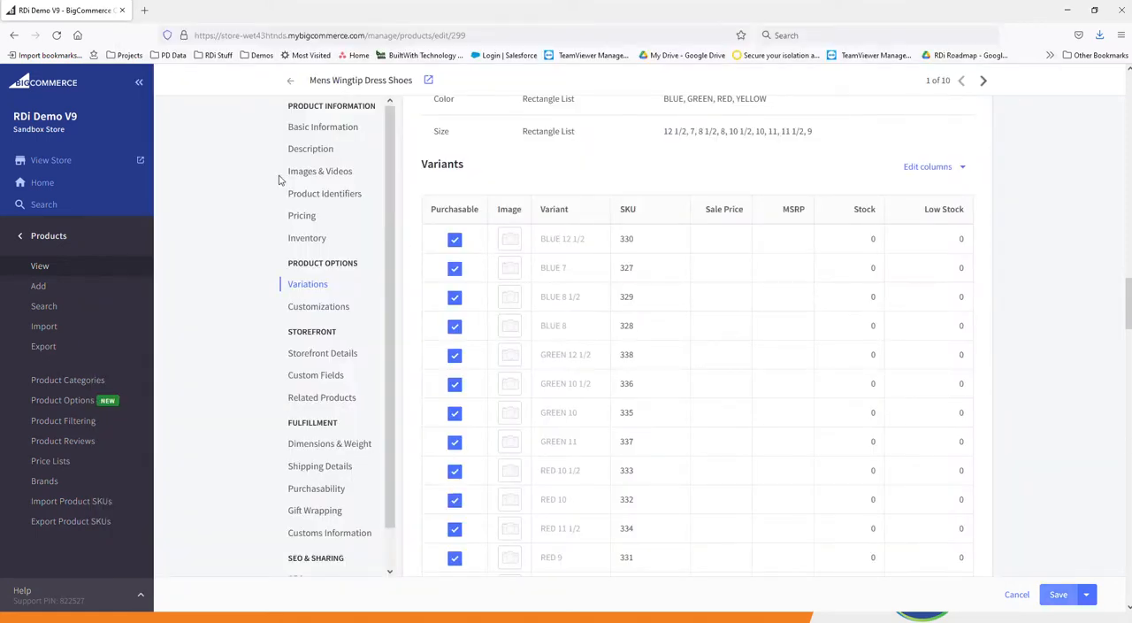
pyautogui.click(58, 40)
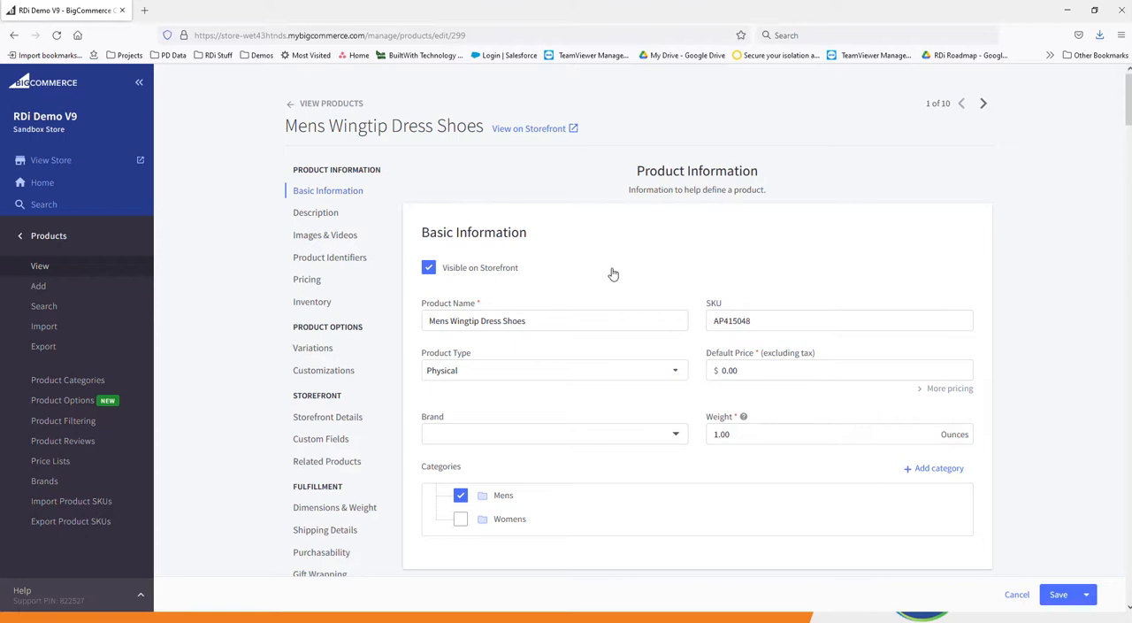
pyautogui.scroll(-10, 613, 274)
pyautogui.scroll(10, 616, 274)
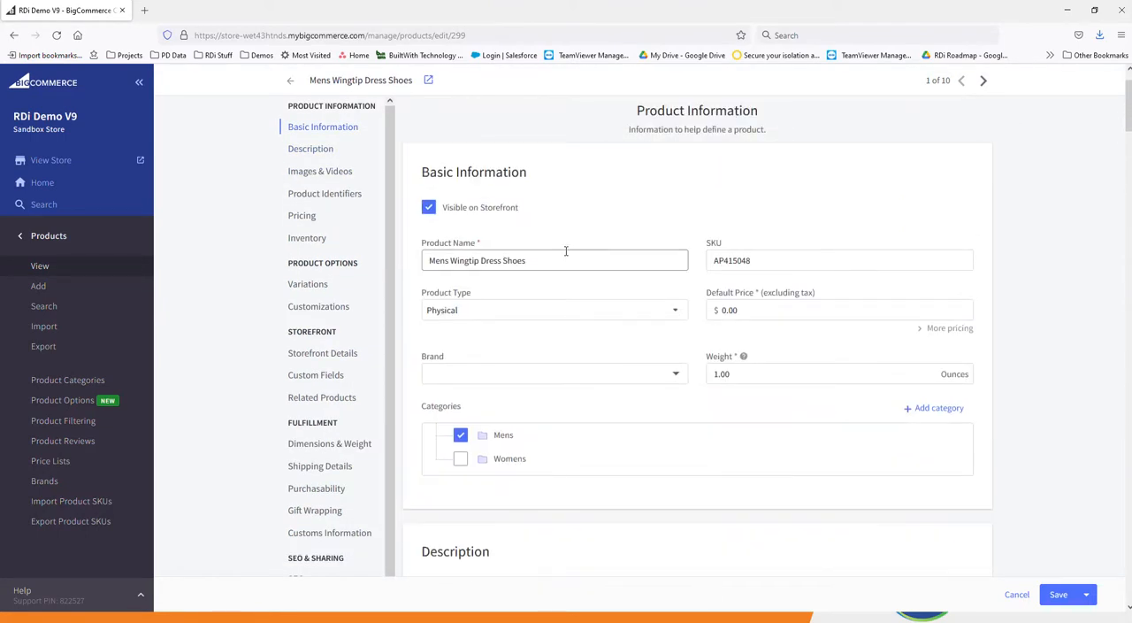
pyautogui.scroll(-3, 583, 346)
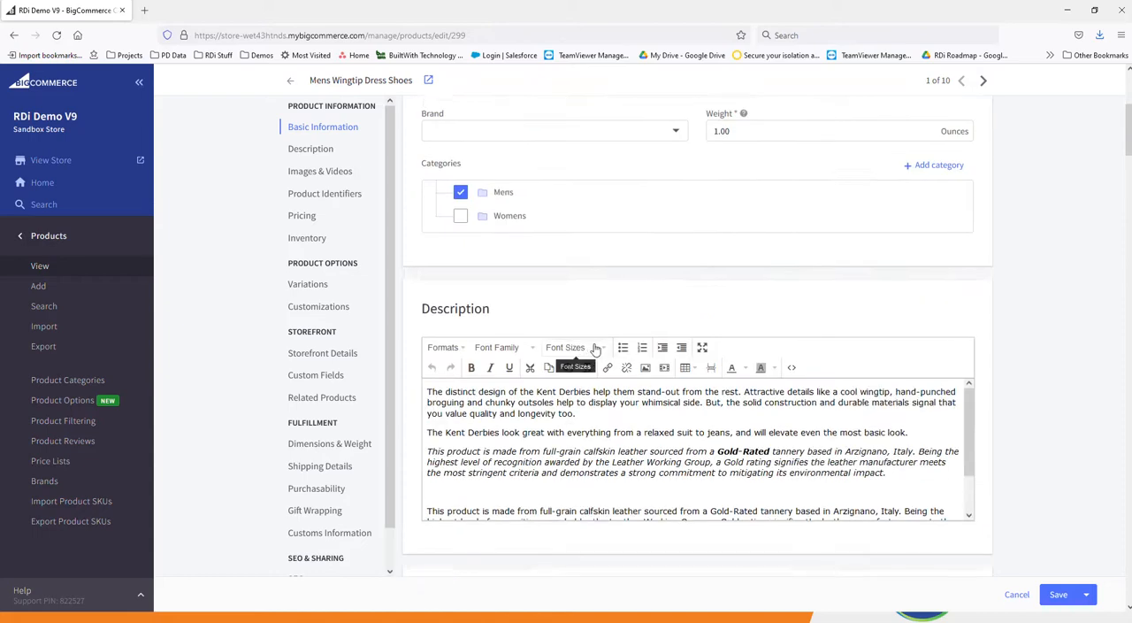
pyautogui.scroll(-5, 595, 349)
pyautogui.scroll(-10, 704, 332)
pyautogui.scroll(-7, 701, 341)
pyautogui.scroll(-1, 696, 342)
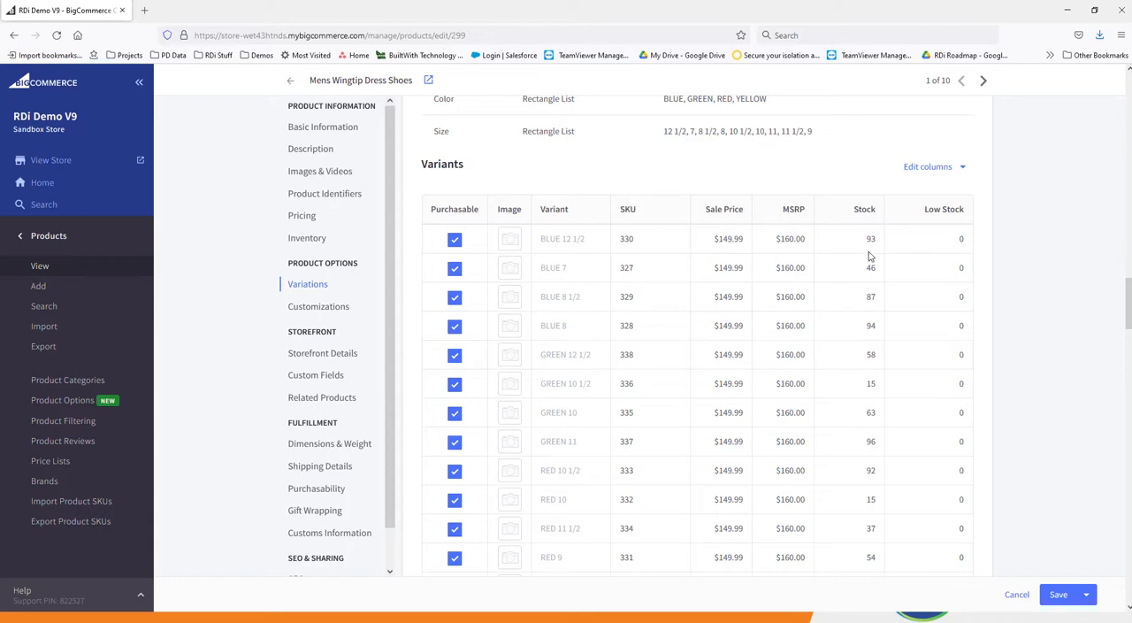
# View the Mens Wingtip Dress Shoes on the storefront and review the product's pricing, images, color and size options, and description.
pyautogui.scroll(2, 828, 277)
pyautogui.scroll(10, 829, 276)
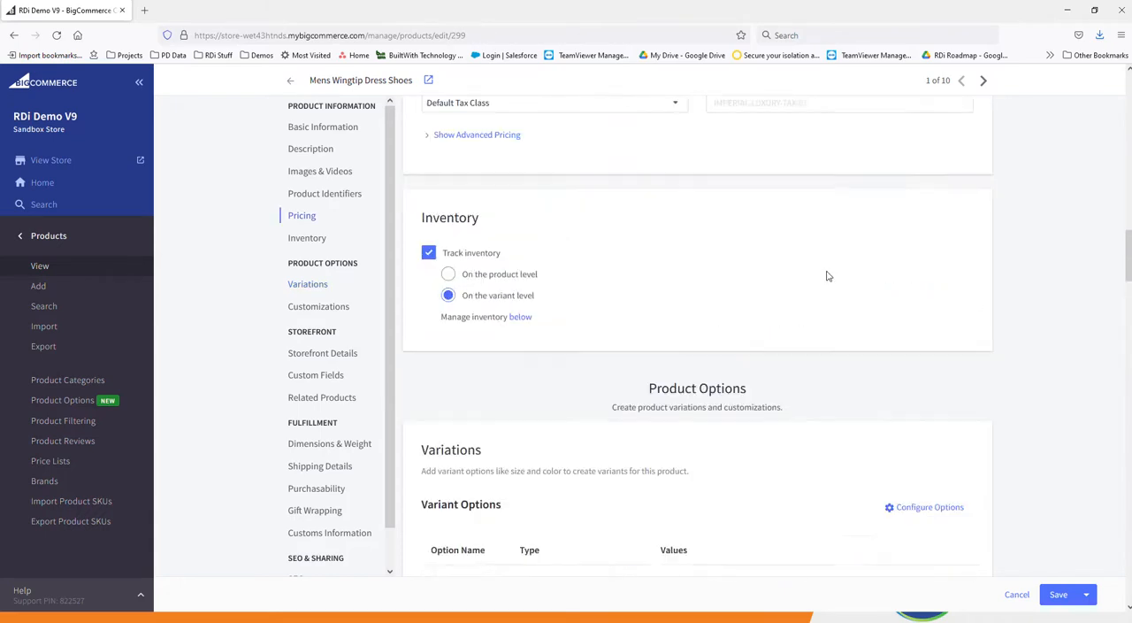
pyautogui.scroll(10, 819, 274)
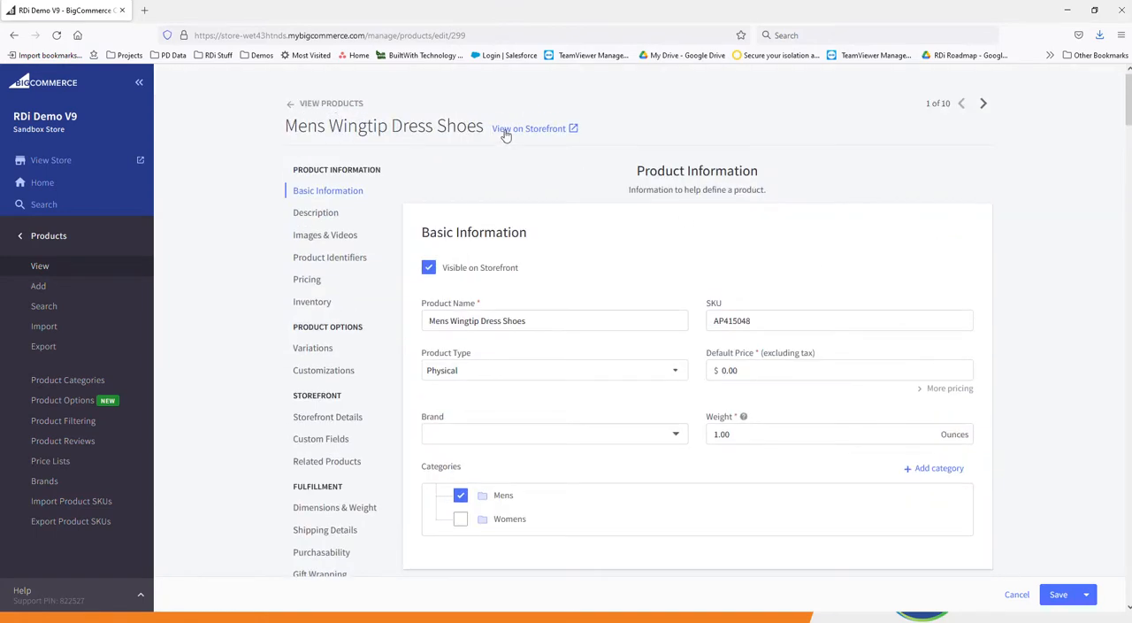
pyautogui.click(541, 131)
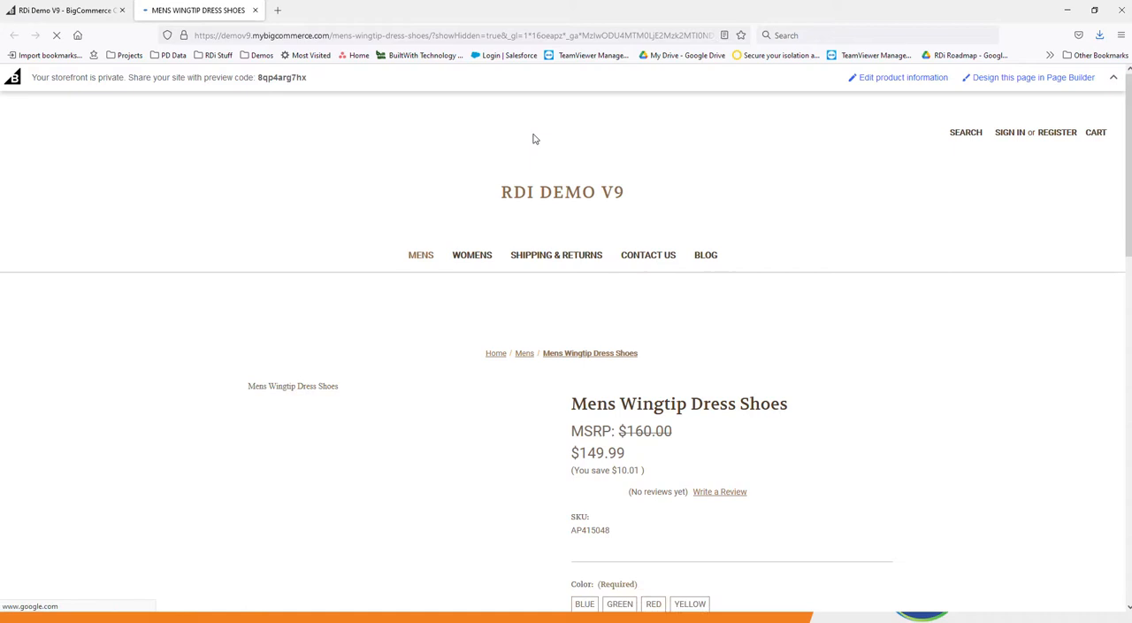
pyautogui.scroll(-3, 632, 333)
pyautogui.scroll(-3, 632, 334)
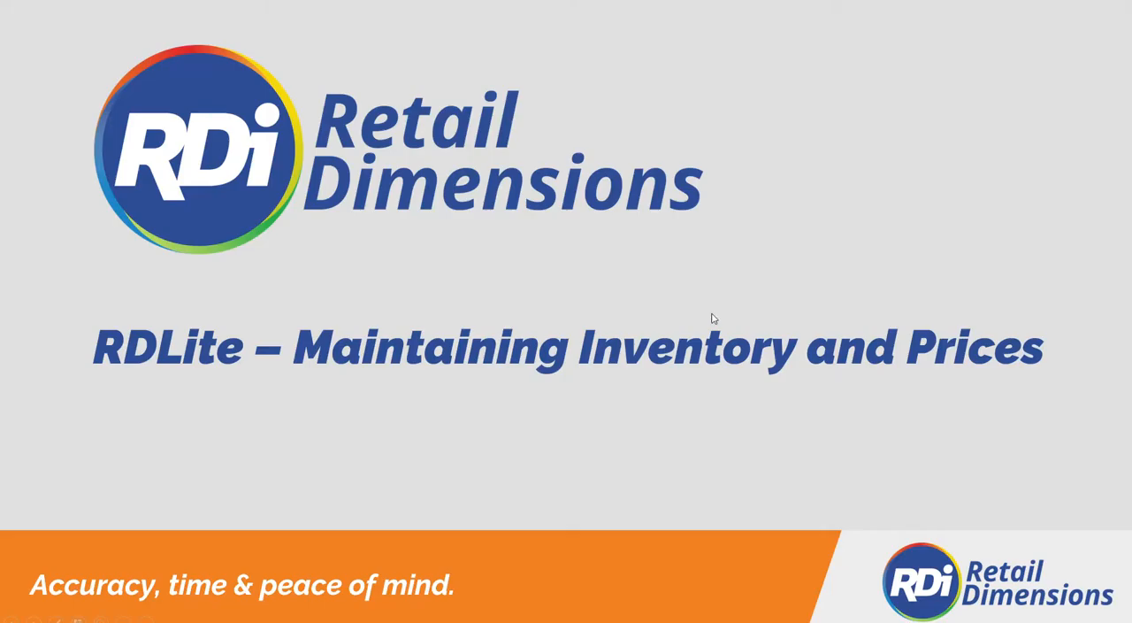
pyautogui.click(701, 299)
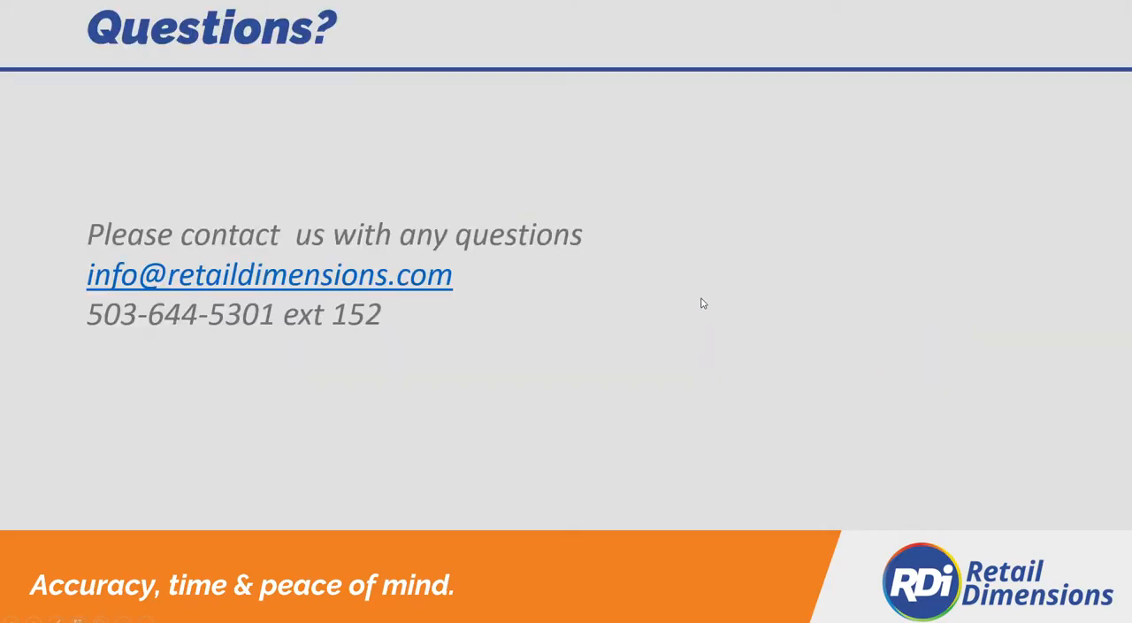